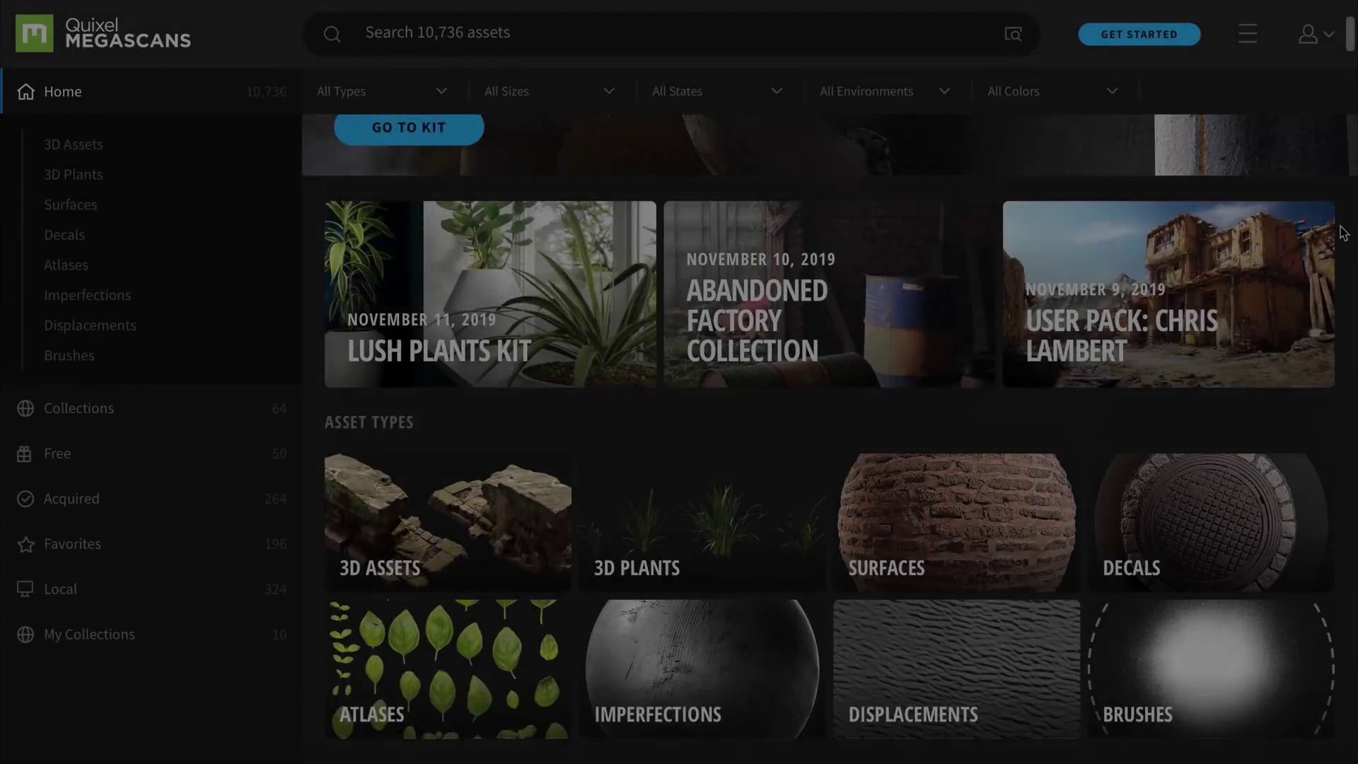
- Filter the debris results to the Medieval environment and add a Wood search tag
{"action": "scroll", "coordinate": [1345, 233], "scroll_direction": "down", "scroll_amount": 5}
{"action": "left_click", "coordinate": [1324, 283]}
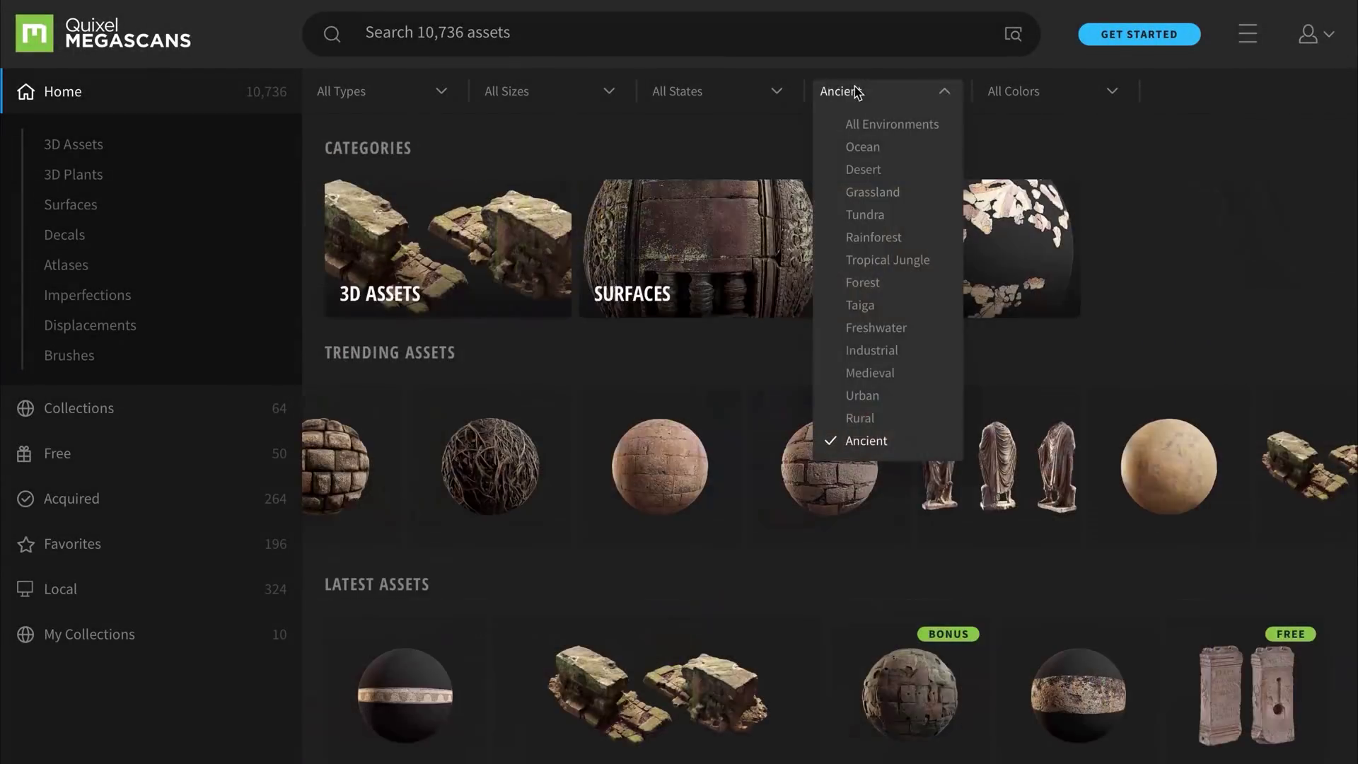
{"action": "left_click", "coordinate": [898, 375]}
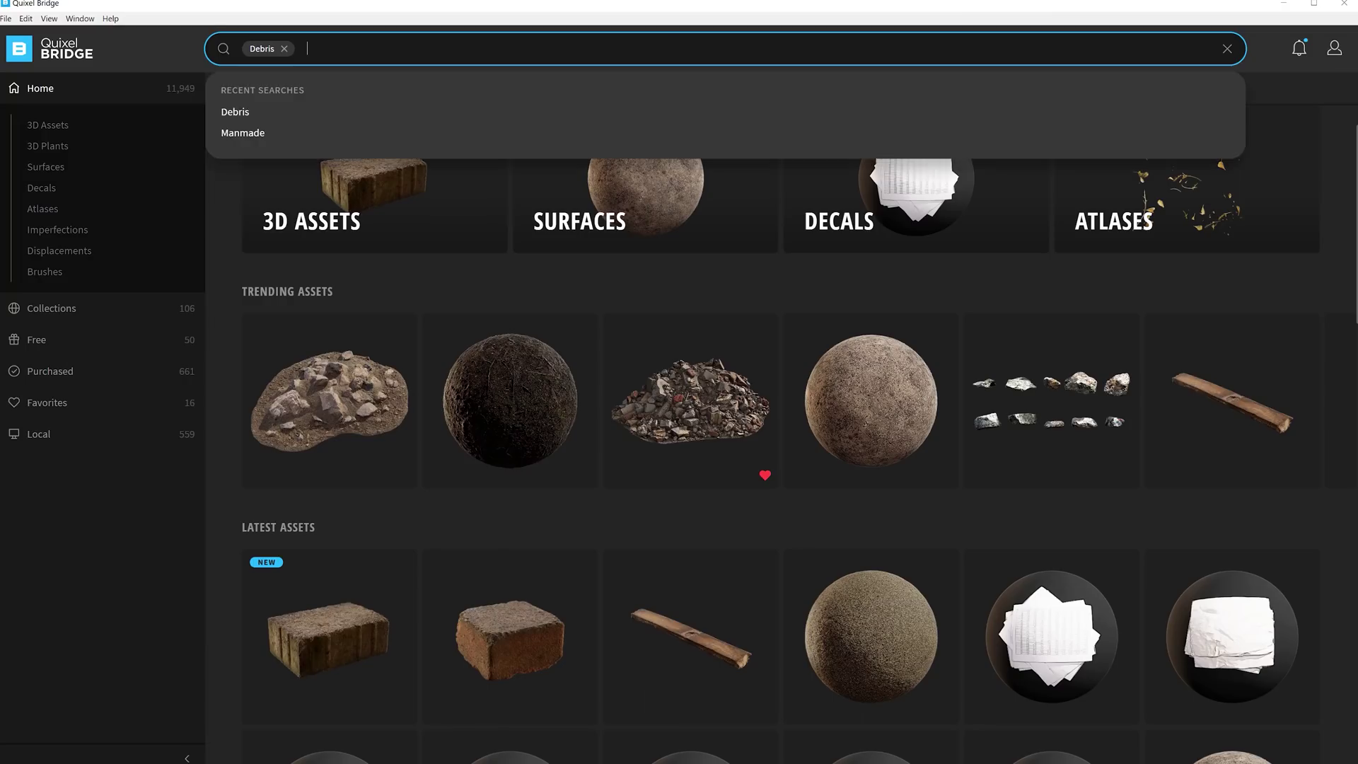
{"action": "type", "text": "wood"}
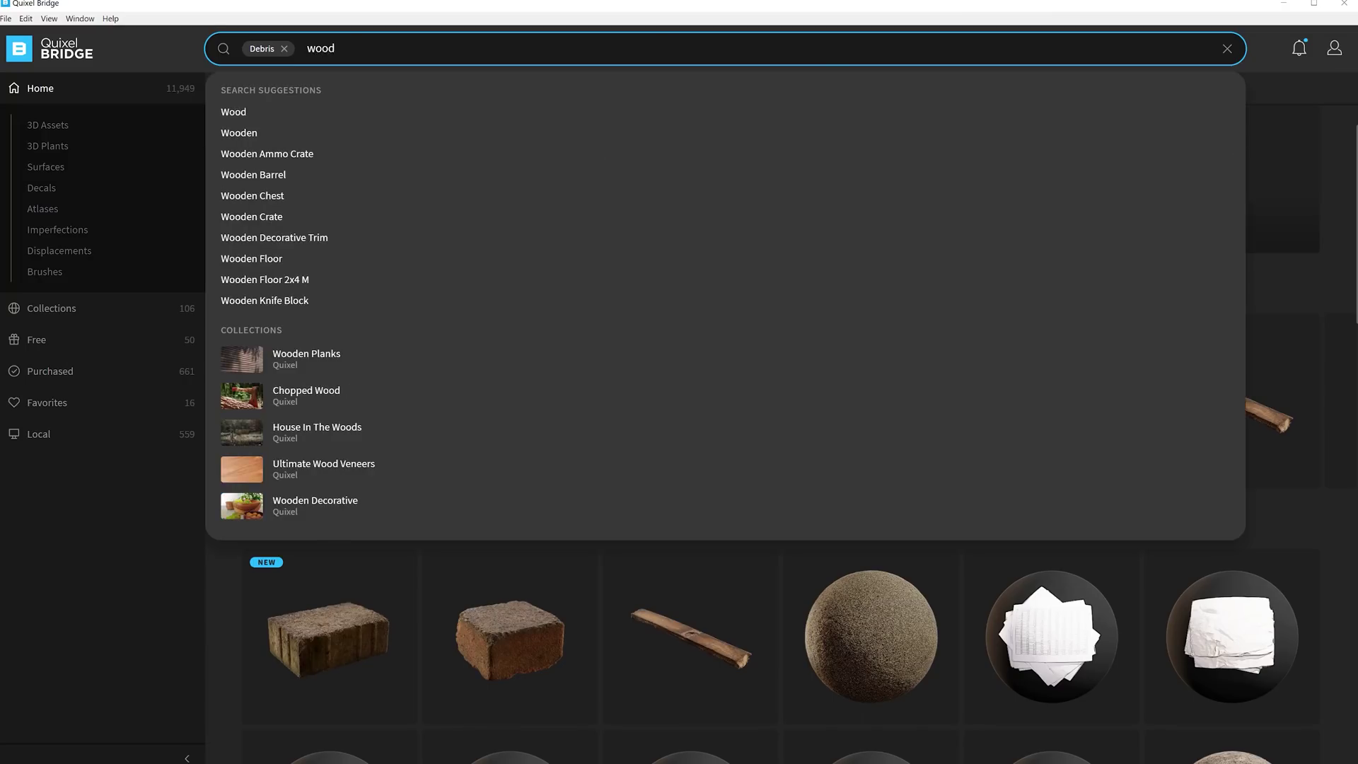
{"action": "key", "text": "Return"}
- Favorite the Damaged Wooden Piece and Broken Wood Piece assets
{"action": "scroll", "coordinate": [616, 426], "scroll_direction": "down", "scroll_amount": 5}
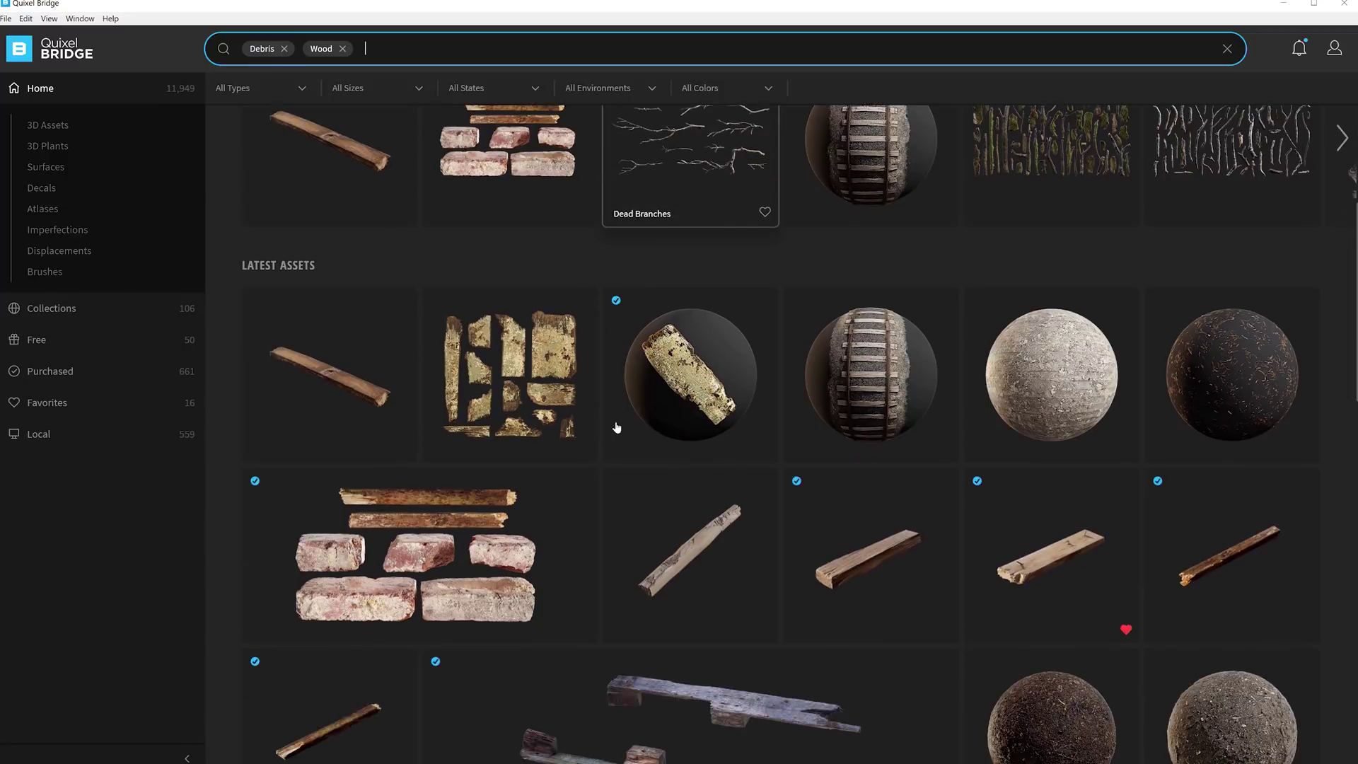
{"action": "left_click", "coordinate": [946, 564]}
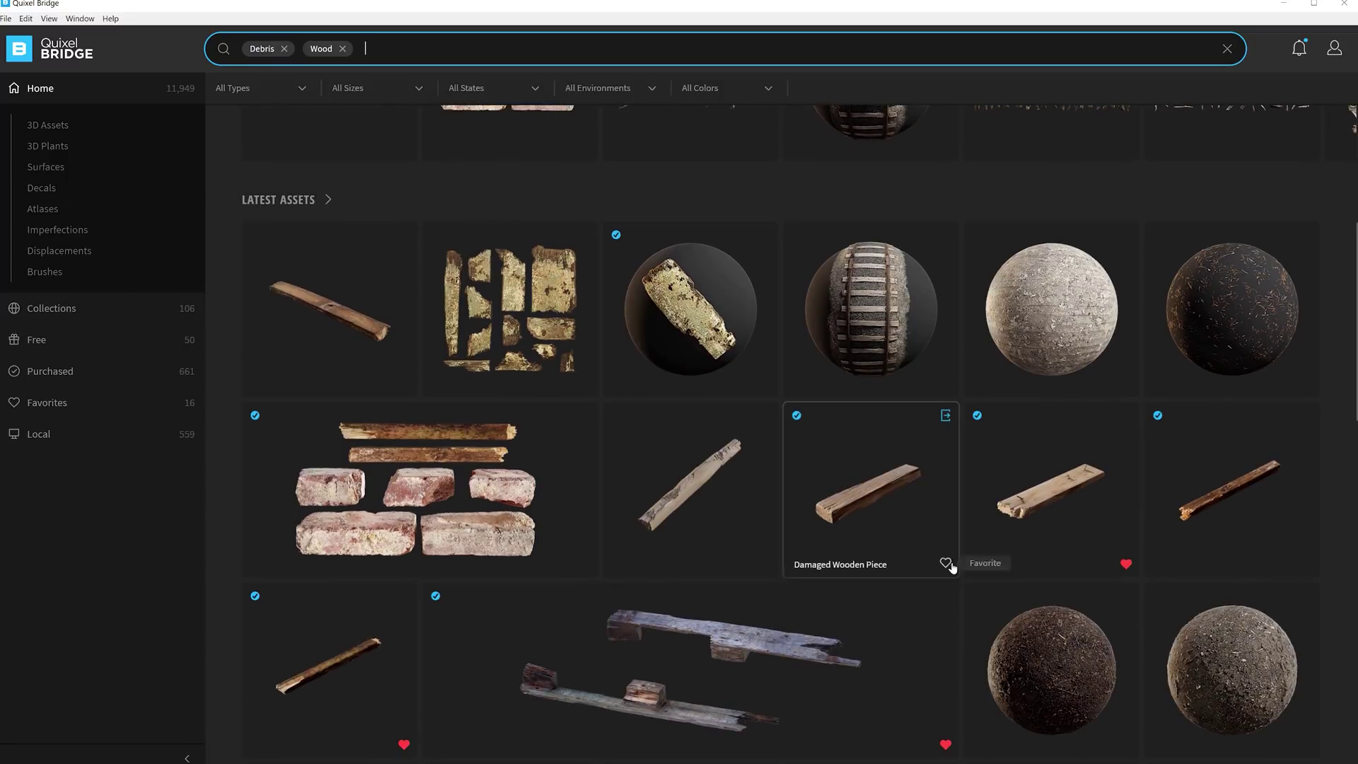
{"action": "left_click", "coordinate": [404, 382]}
{"action": "scroll", "coordinate": [722, 534], "scroll_direction": "down", "scroll_amount": 15}
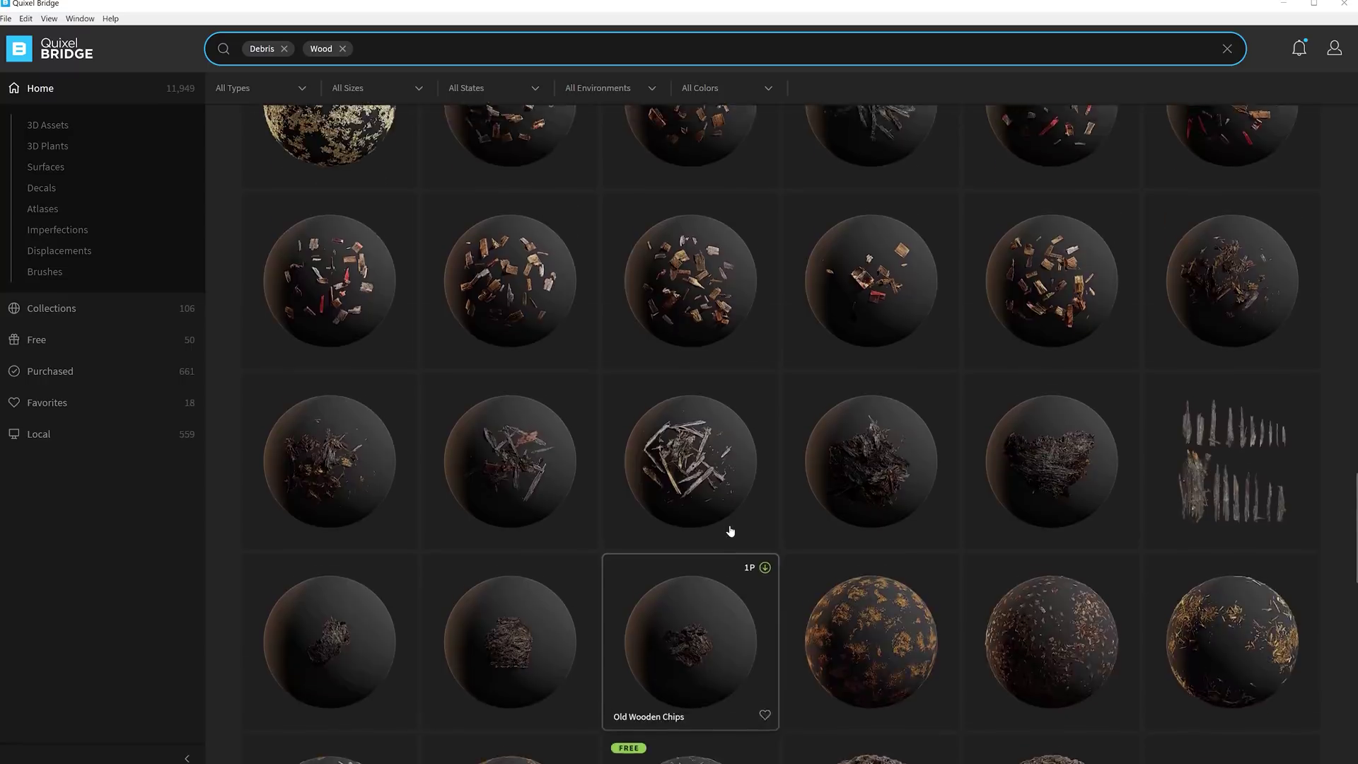
- Replace the Wood search tag with Metal to list metal debris
{"action": "left_click", "coordinate": [343, 48]}
{"action": "type", "text": "metal"}
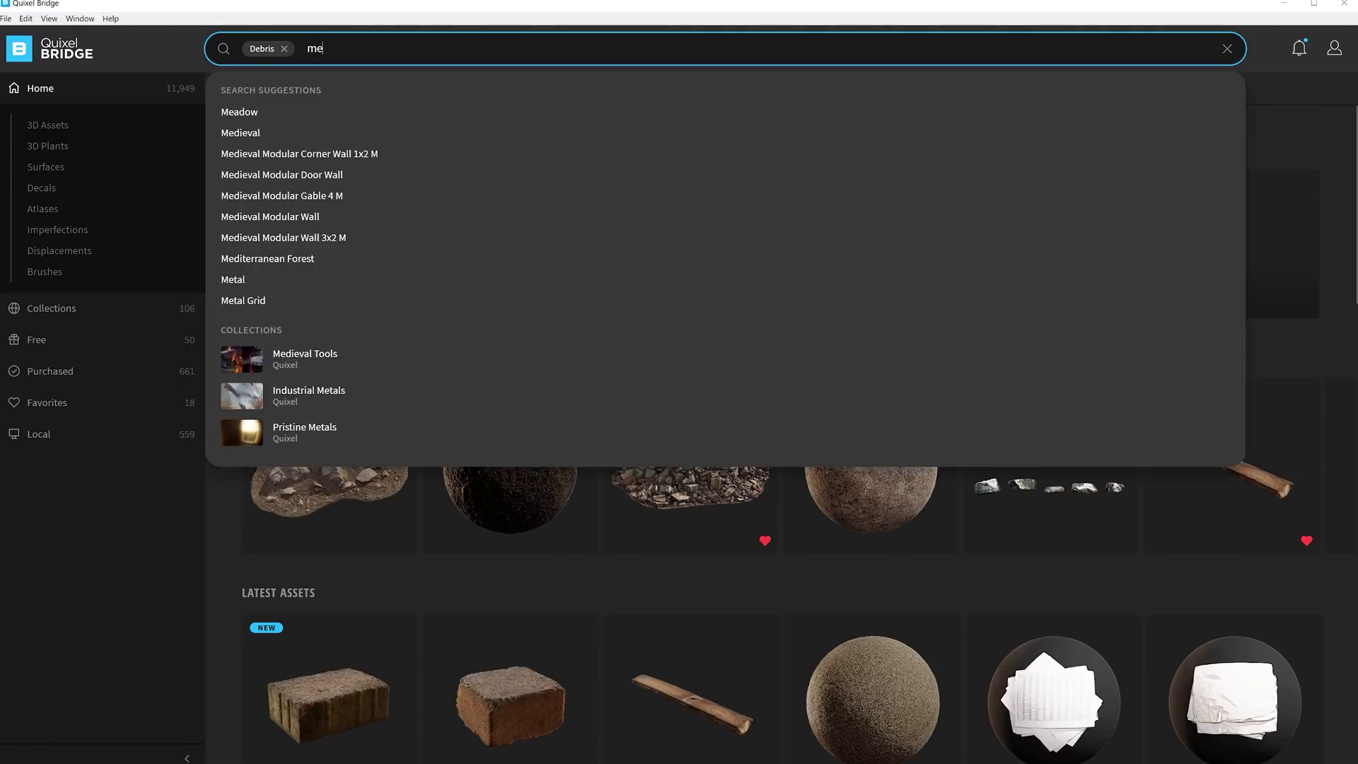
{"action": "key", "text": "Return"}
{"action": "scroll", "coordinate": [662, 687], "scroll_direction": "down", "scroll_amount": 10}
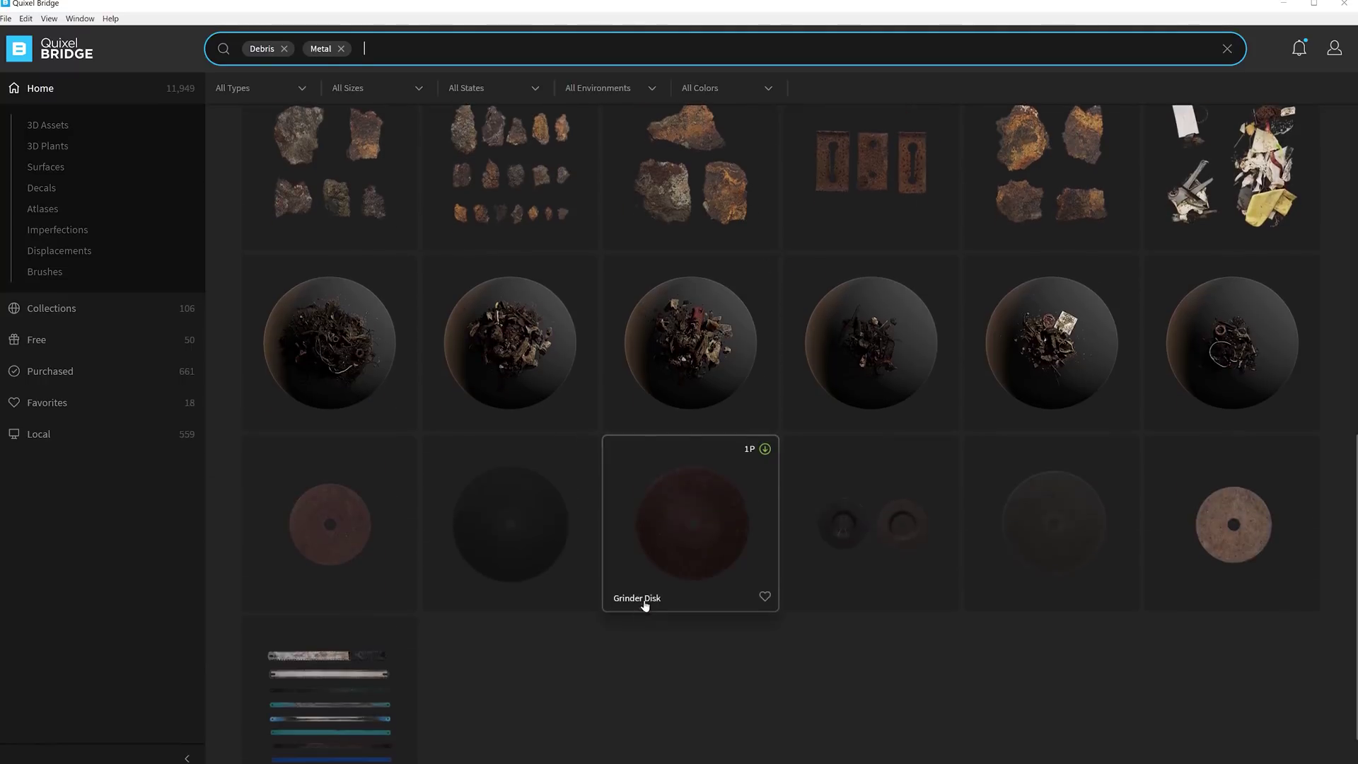
- Clear the search and open the Abandoned Factory urban collection
{"action": "left_click", "coordinate": [40, 88]}
{"action": "left_click", "coordinate": [66, 308]}
{"action": "scroll", "coordinate": [948, 471], "scroll_direction": "down", "scroll_amount": 7}
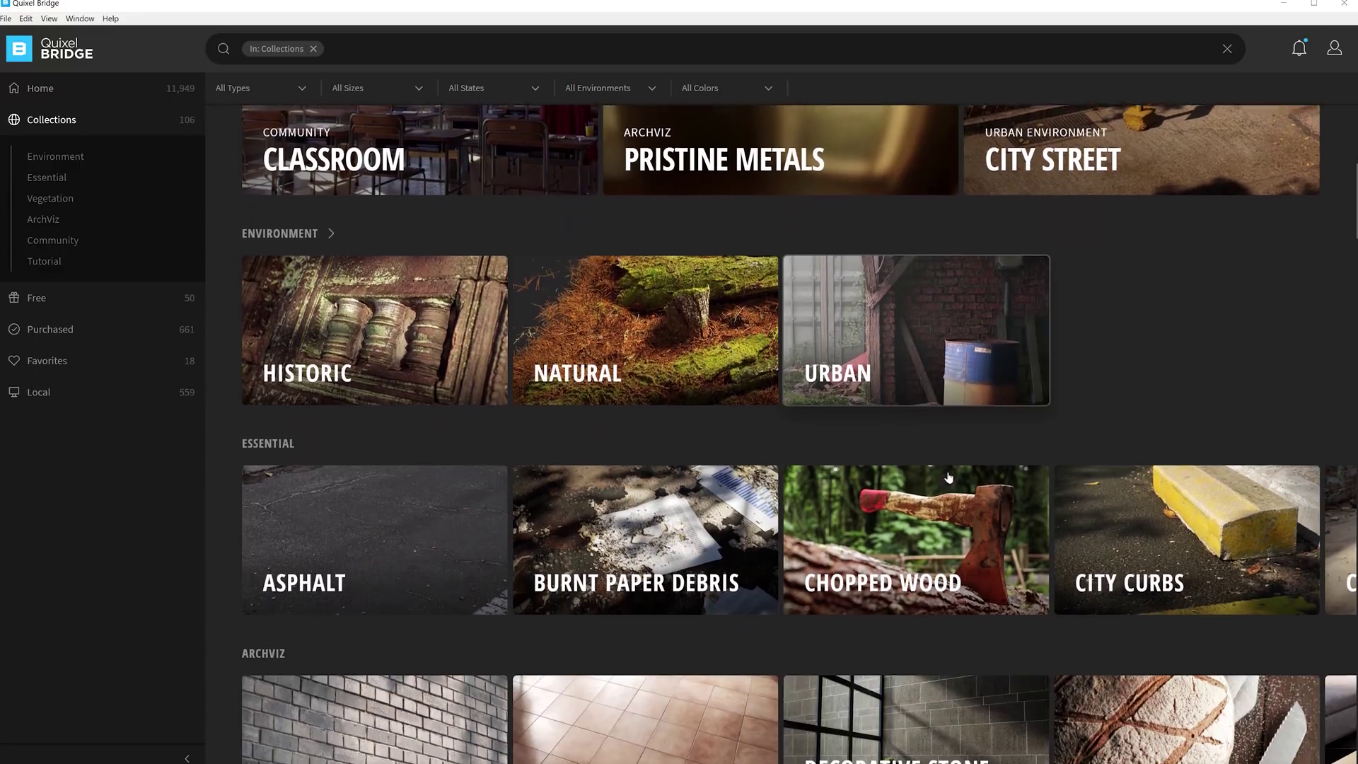
{"action": "left_click", "coordinate": [934, 349]}
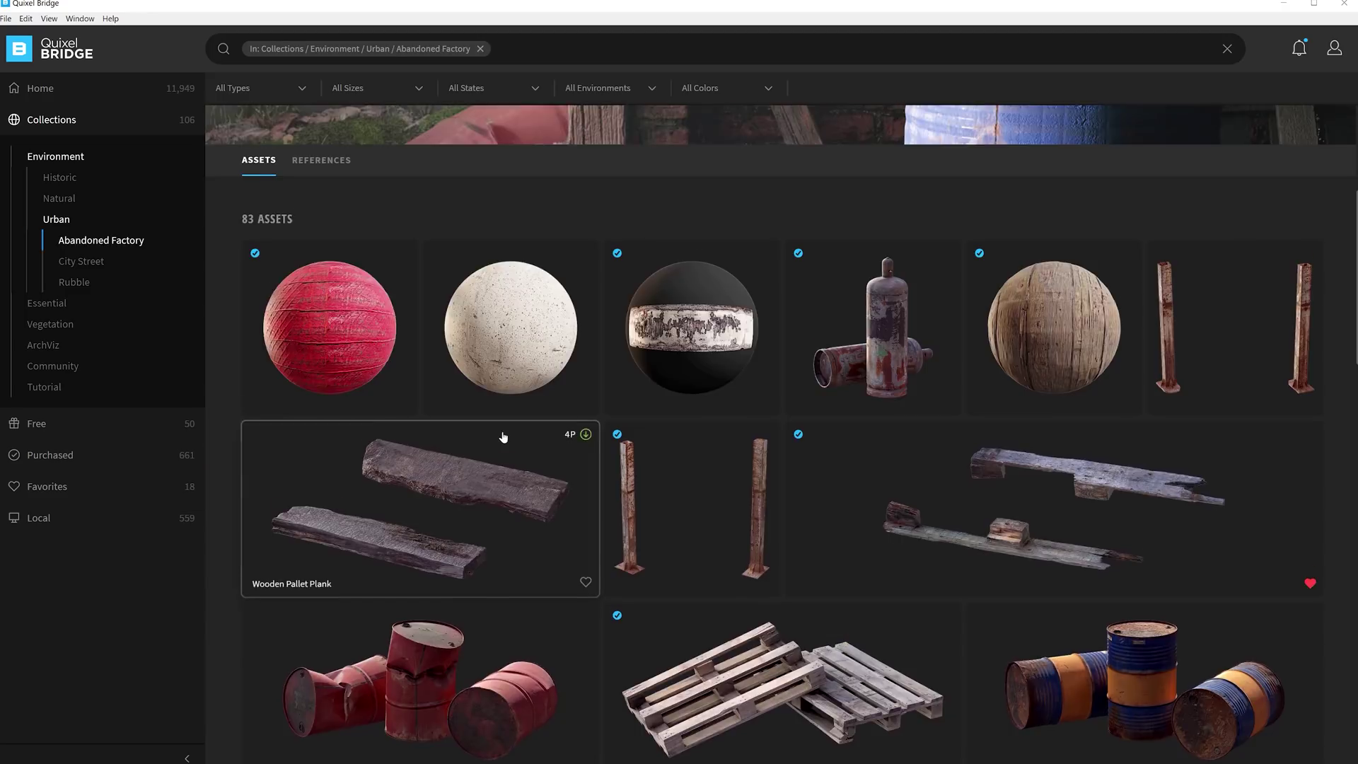
- Favorite the Electrical Box from the Abandoned Factory collection
{"action": "scroll", "coordinate": [503, 437], "scroll_direction": "down", "scroll_amount": 6}
{"action": "scroll", "coordinate": [503, 438], "scroll_direction": "down", "scroll_amount": 1}
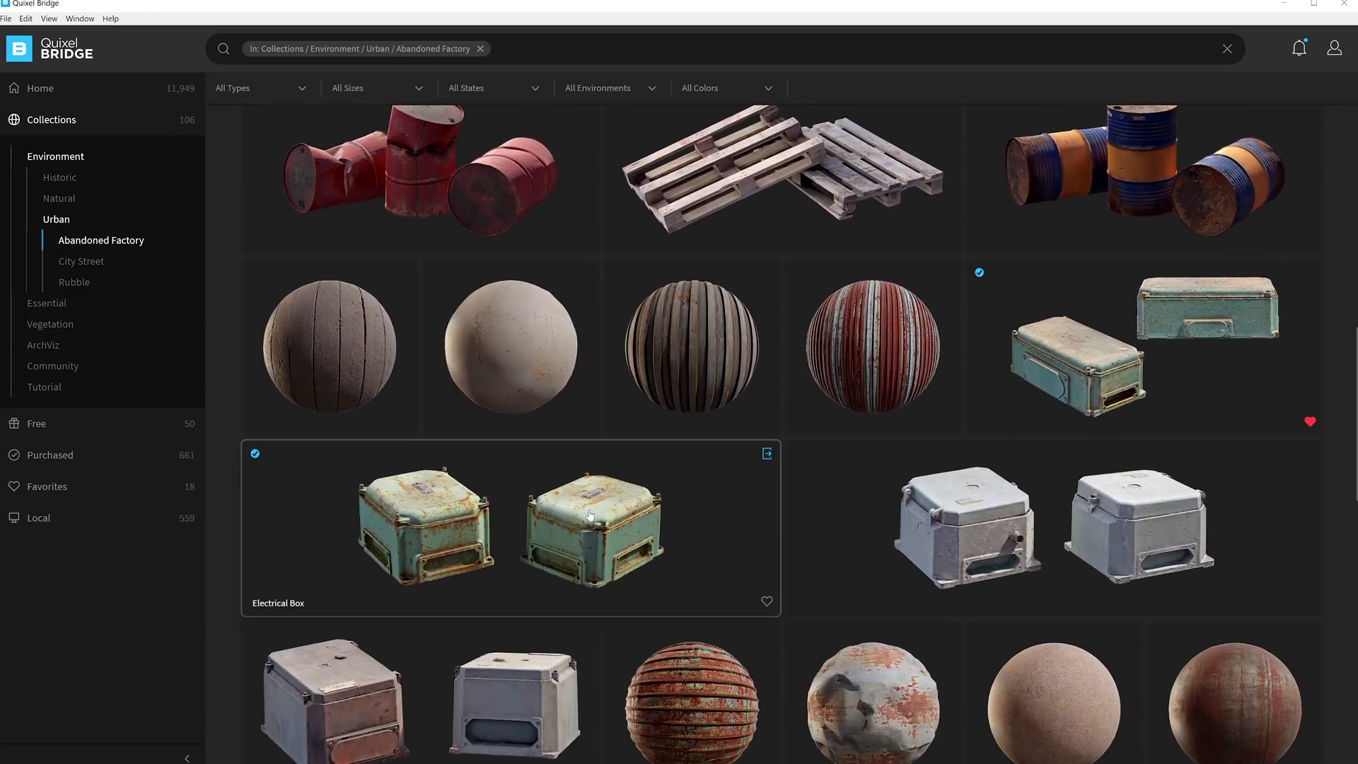
{"action": "left_click", "coordinate": [766, 602]}
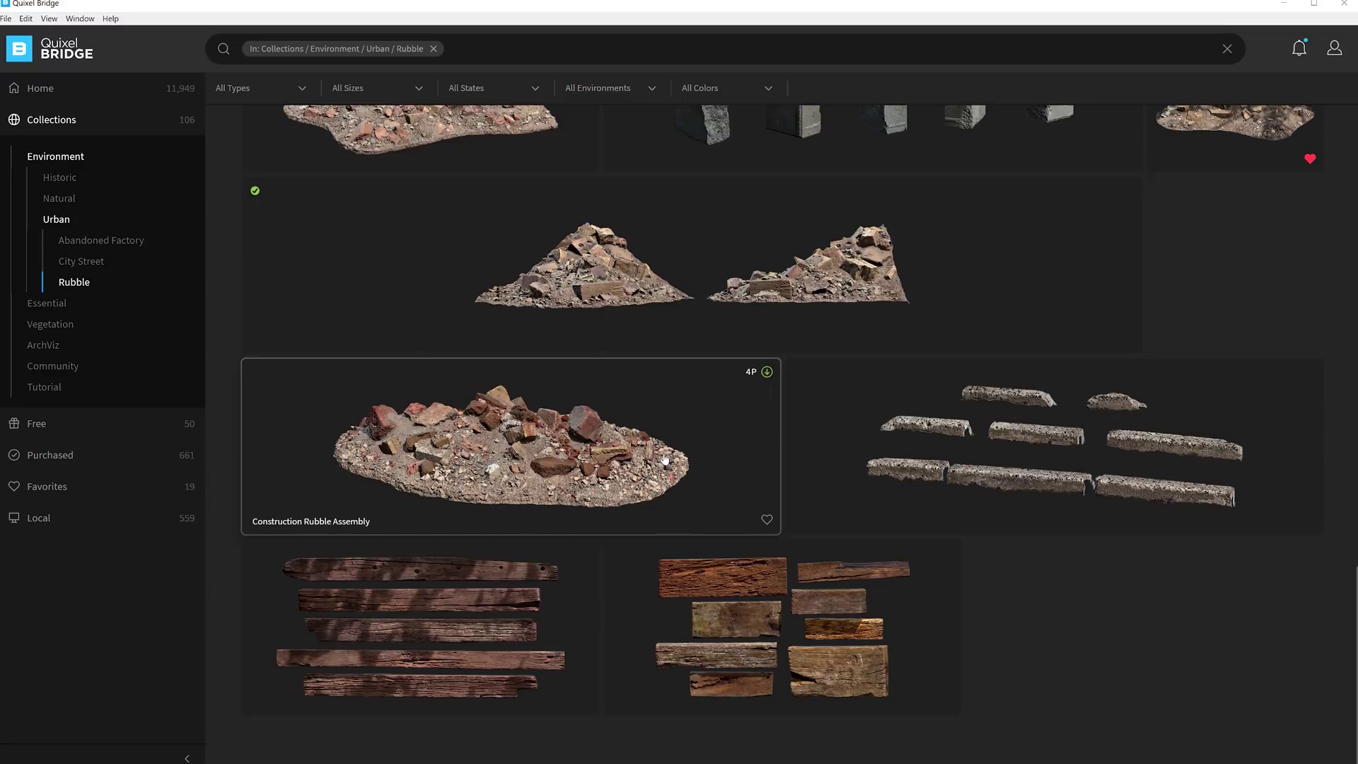
{"action": "scroll", "coordinate": [892, 439], "scroll_direction": "up", "scroll_amount": 1}
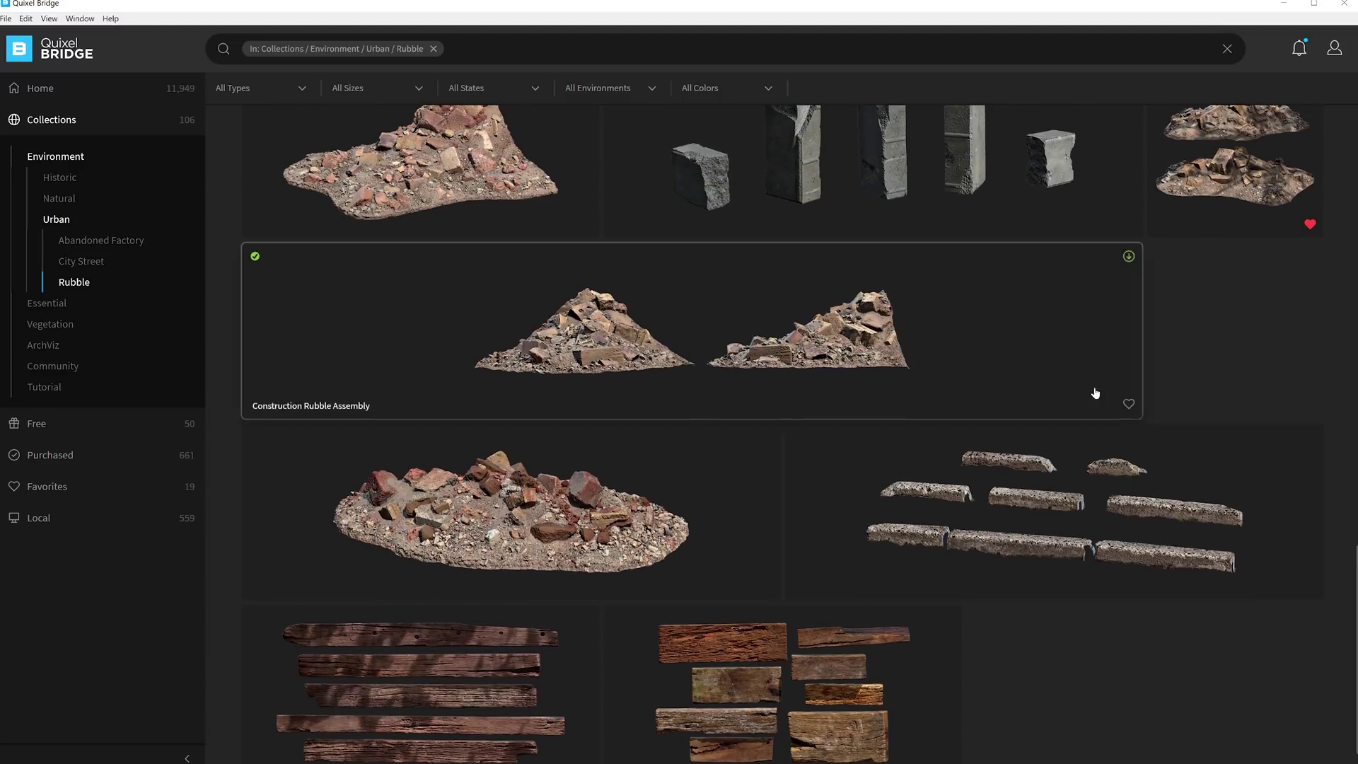
- Review the favorited assets and export the Wooden Box to Unreal Engine
{"action": "left_click", "coordinate": [29, 486]}
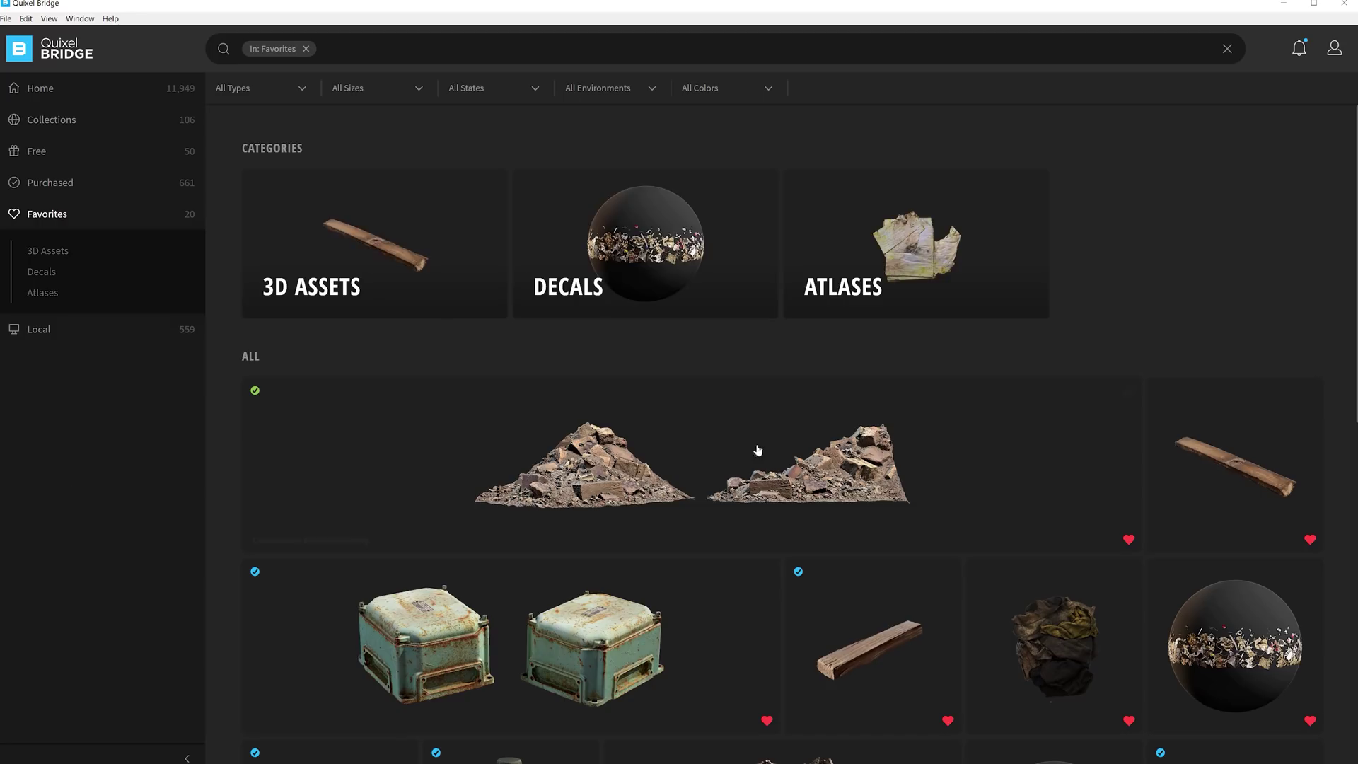
{"action": "scroll", "coordinate": [1040, 446], "scroll_direction": "down", "scroll_amount": 10}
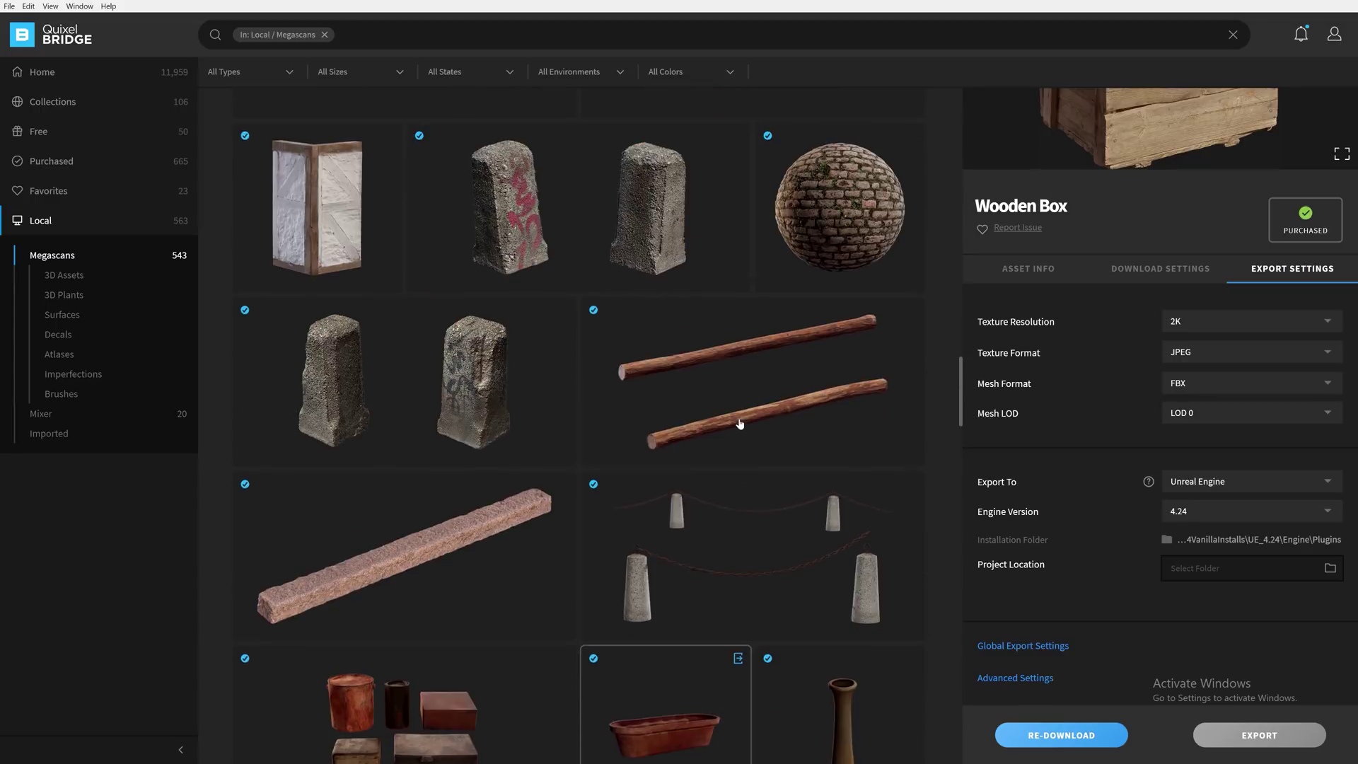
{"action": "scroll", "coordinate": [740, 425], "scroll_direction": "down", "scroll_amount": 6}
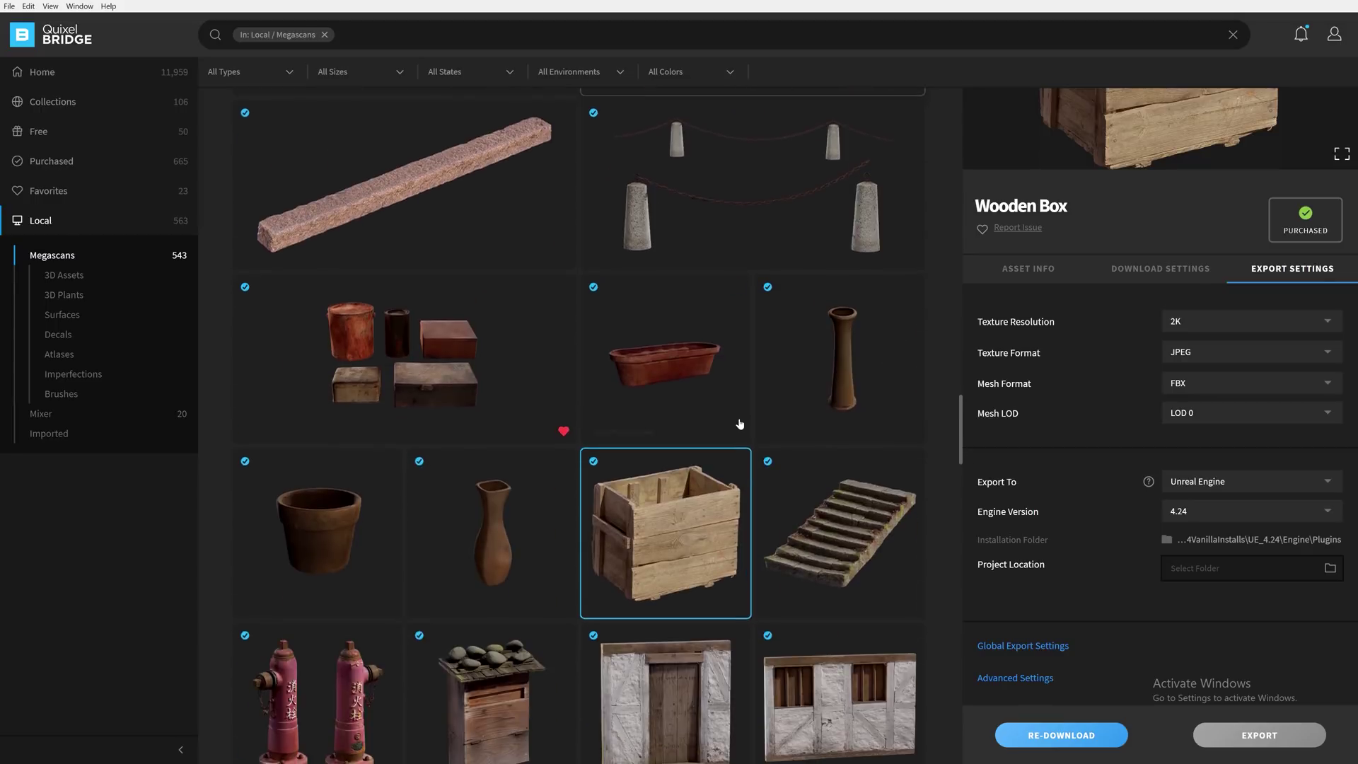
{"action": "scroll", "coordinate": [739, 347], "scroll_direction": "up", "scroll_amount": 2}
{"action": "left_click", "coordinate": [738, 339]}
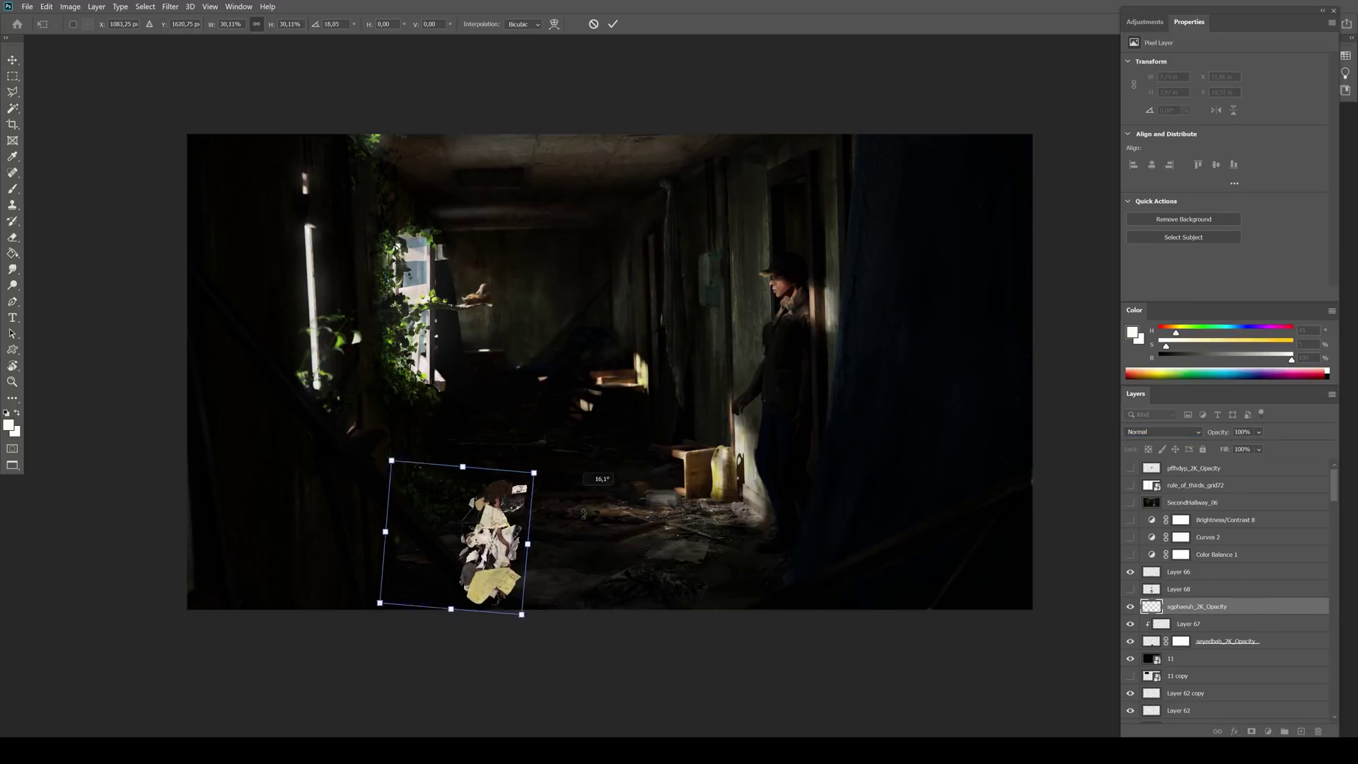
- Move the small debris piece onto the floor and distort it to the floor's perspective
{"action": "left_click_drag", "start_coordinate": [455, 534], "coordinate": [557, 507]}
{"action": "left_click_drag", "start_coordinate": [485, 439], "coordinate": [495, 526], "text": "ctrl"}
{"action": "key", "text": "Return"}
- Add clipped Brightness/Contrast and Levels adjustments to the debris and merge the layers
{"action": "left_click", "coordinate": [1269, 731]}
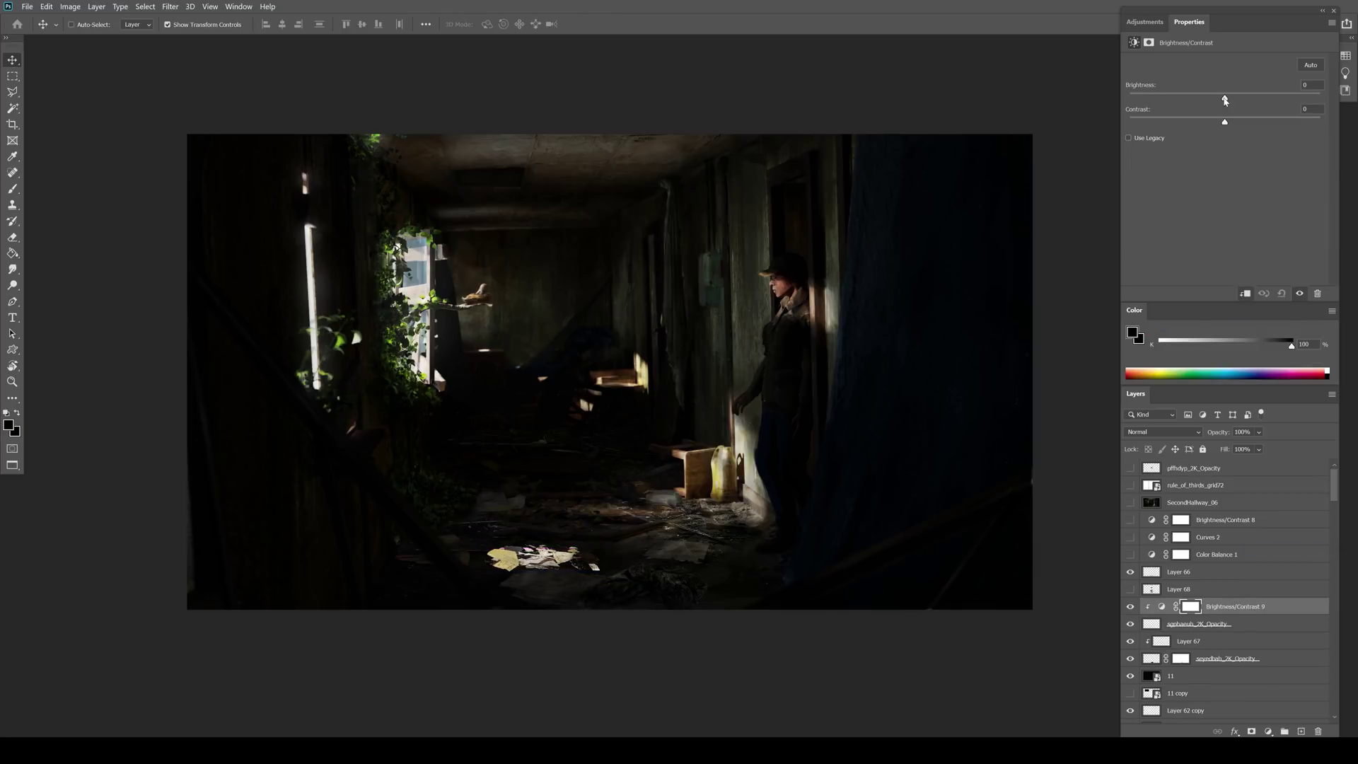
{"action": "left_click", "coordinate": [1269, 732]}
{"action": "left_click", "coordinate": [1288, 577]}
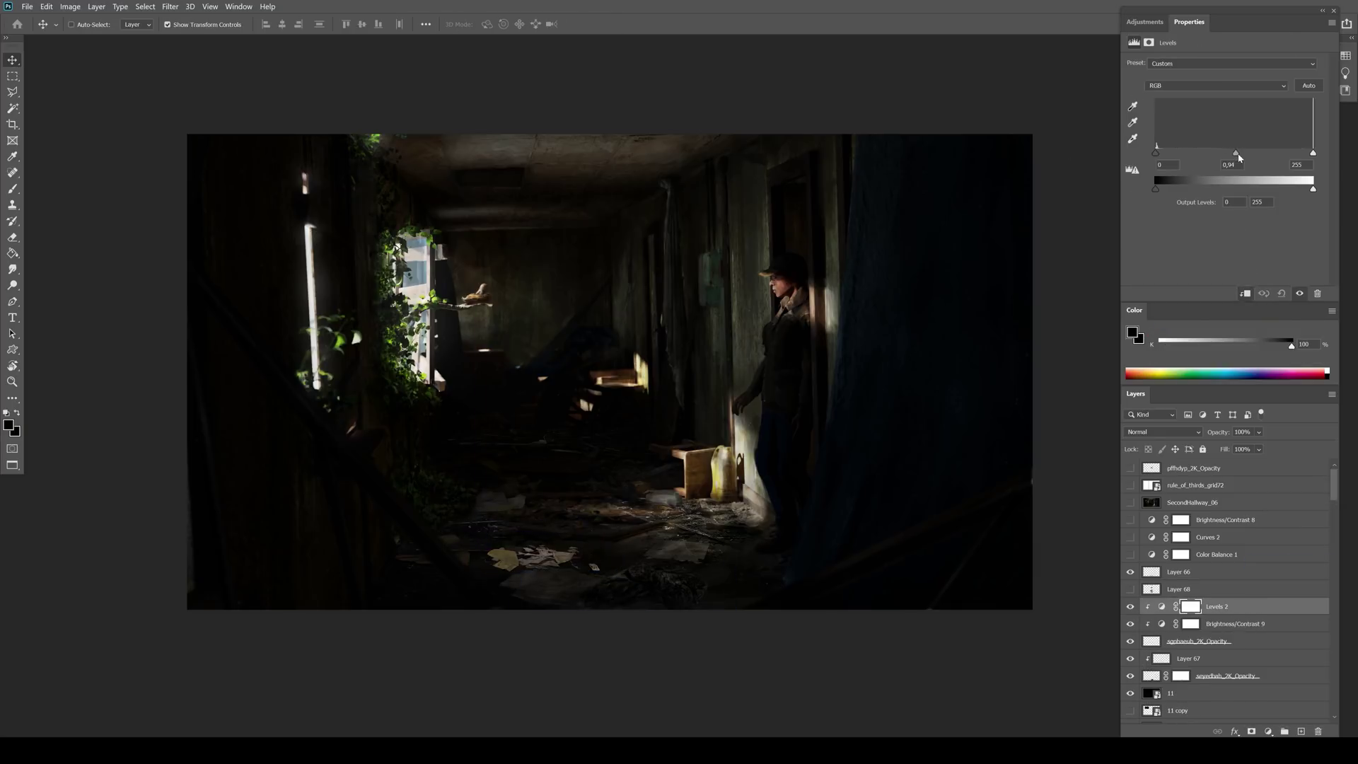
{"action": "right_click", "coordinate": [1217, 607]}
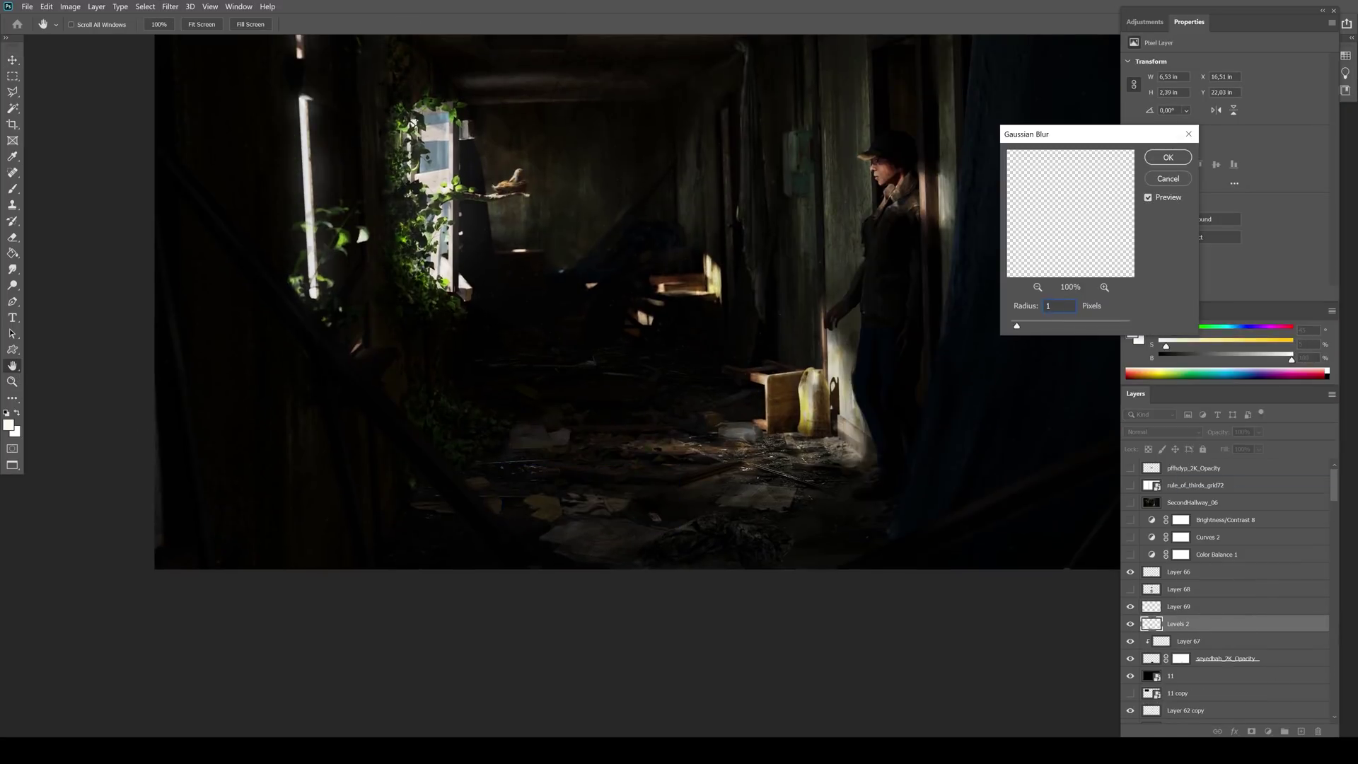
- Check the blur filter choices without applying one, then transform the debris layer
{"action": "key", "text": "Escape"}
{"action": "key", "text": "v"}
{"action": "left_click", "coordinate": [1227, 658]}
{"action": "left_click", "coordinate": [170, 6]}
{"action": "mouse_move", "coordinate": [283, 134]}
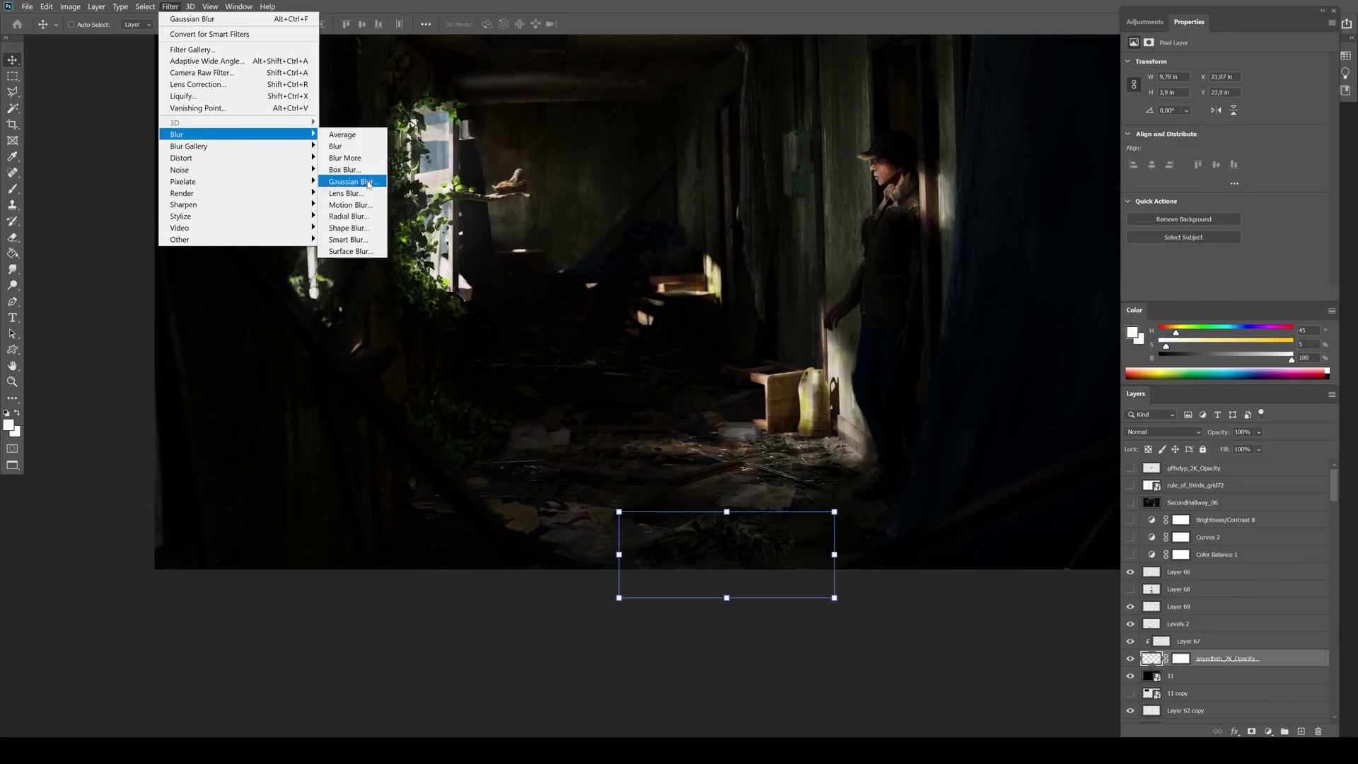
{"action": "key", "text": "Escape"}
{"action": "key", "text": "ctrl+t"}
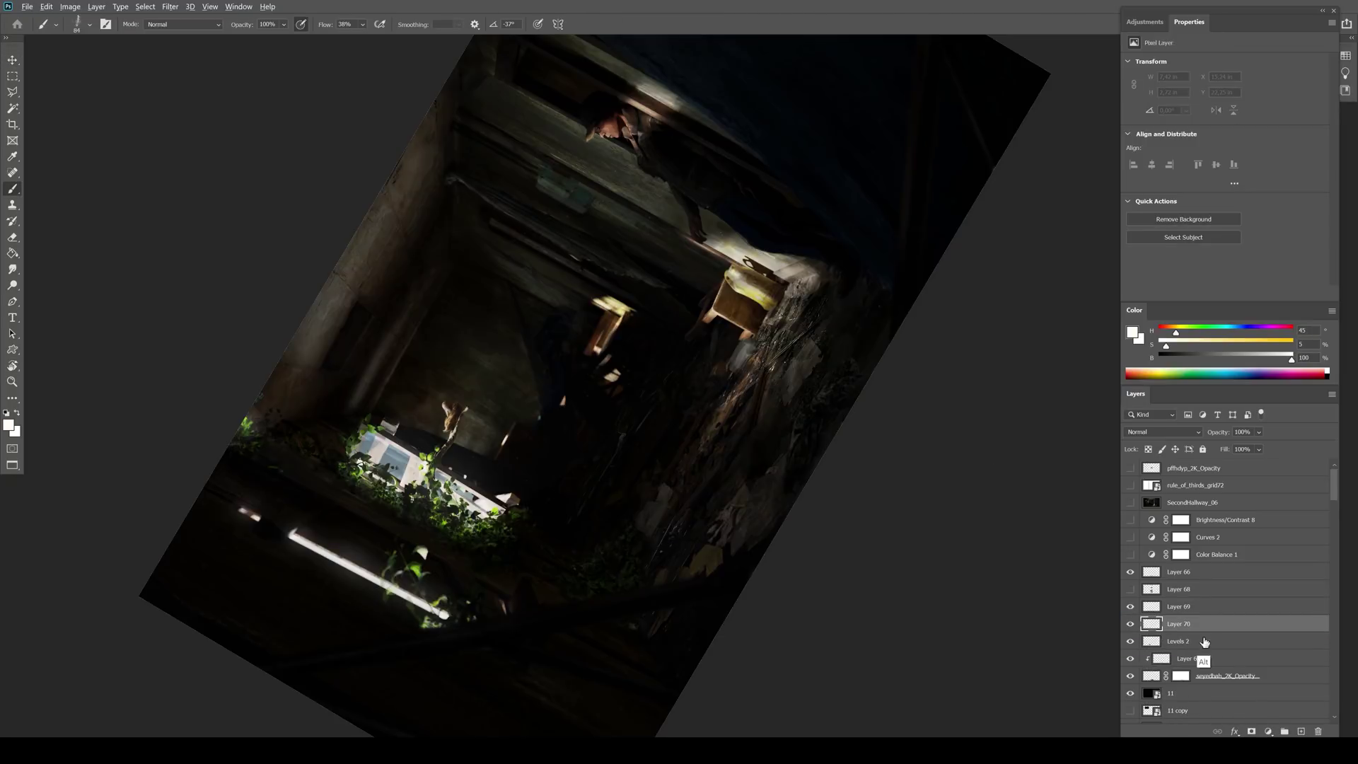
- Create a new paint layer clipped to Levels 2
{"action": "left_click", "coordinate": [1205, 642], "text": "alt"}
{"action": "right_click", "coordinate": [789, 246]}
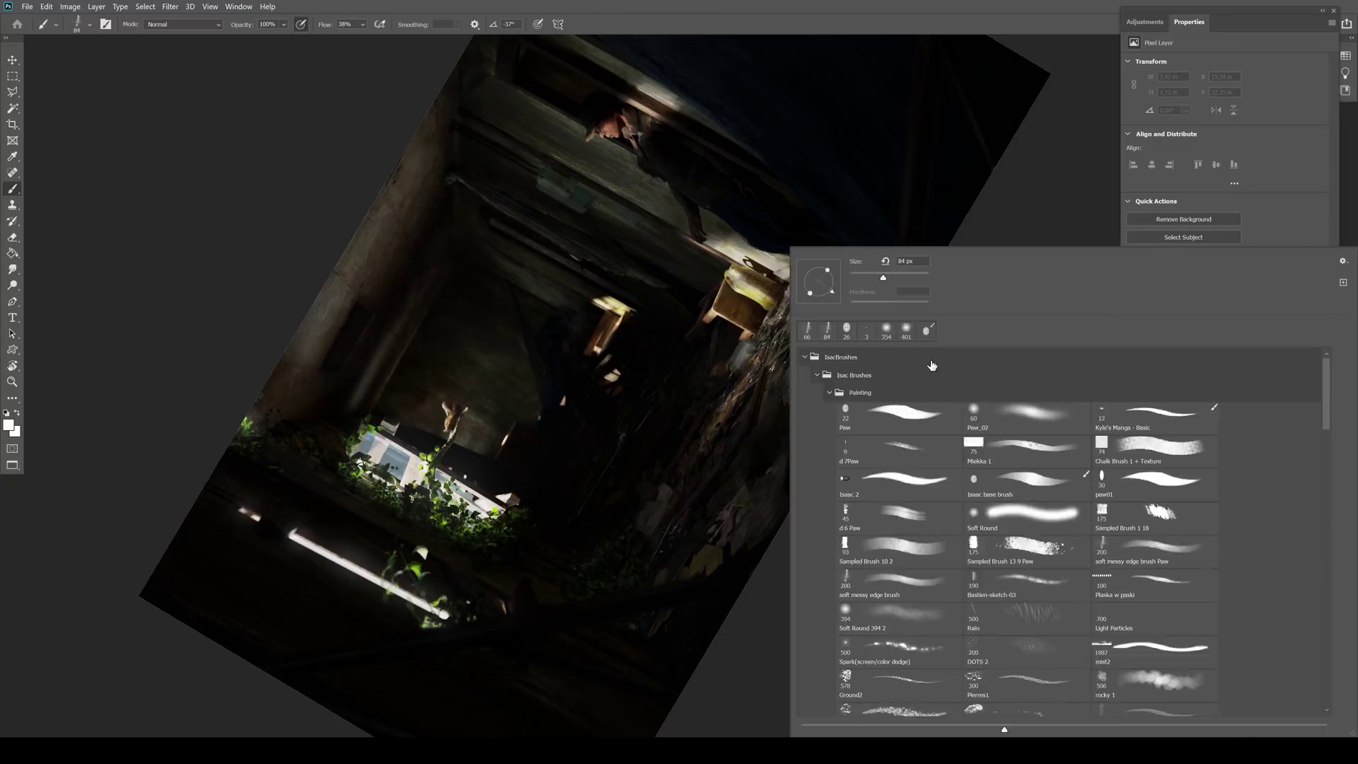
{"action": "key", "text": "Escape"}
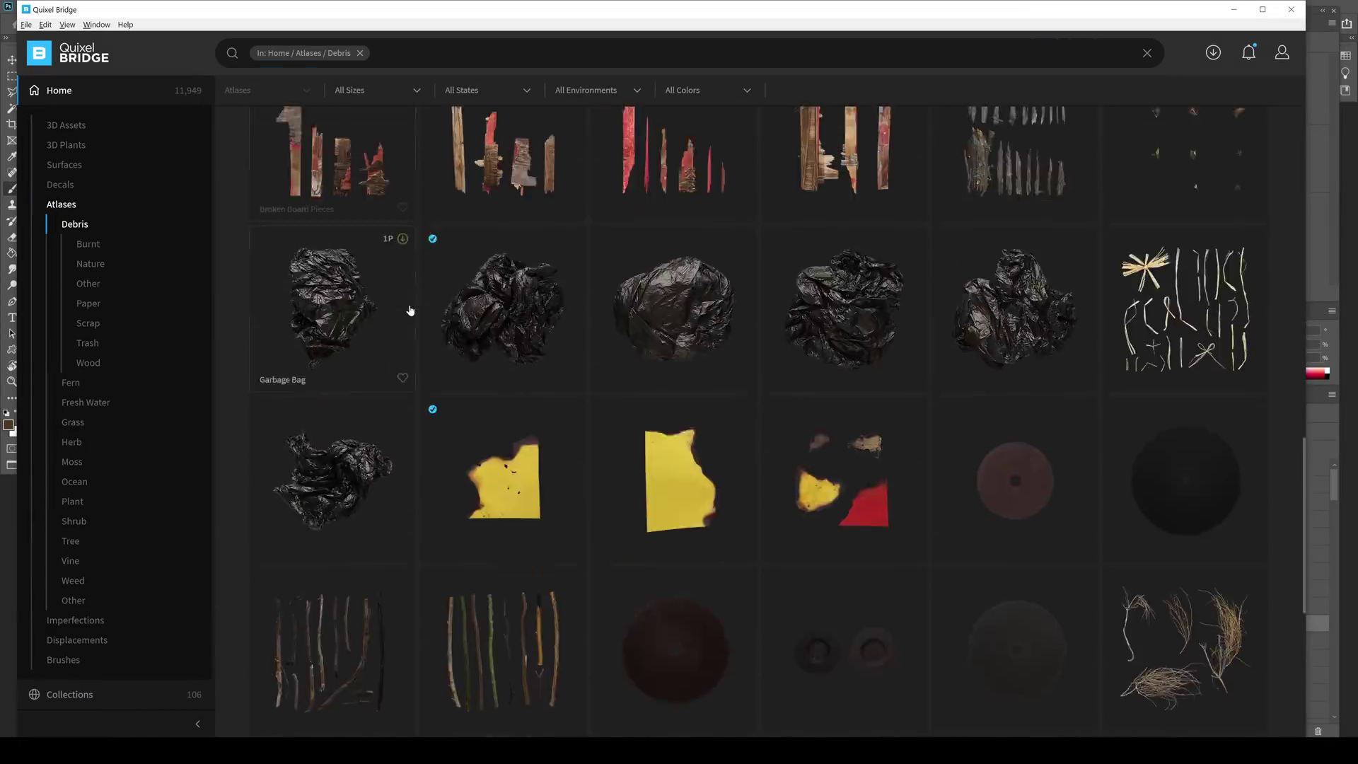
- Place the abandoned-building reference photo, enlarged and positioned over the corridor floor
{"action": "scroll", "coordinate": [412, 312], "scroll_direction": "down", "scroll_amount": 15}
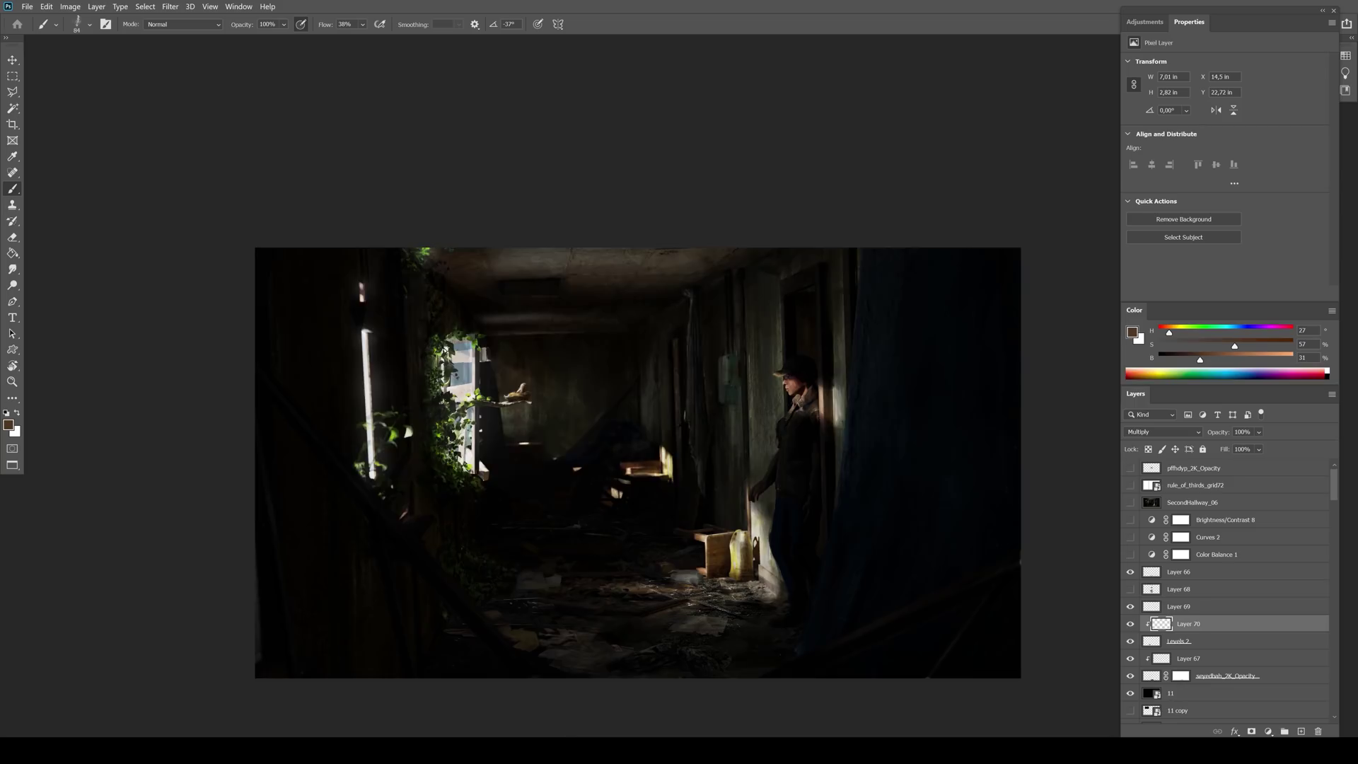
{"action": "key", "text": "alt+Tab"}
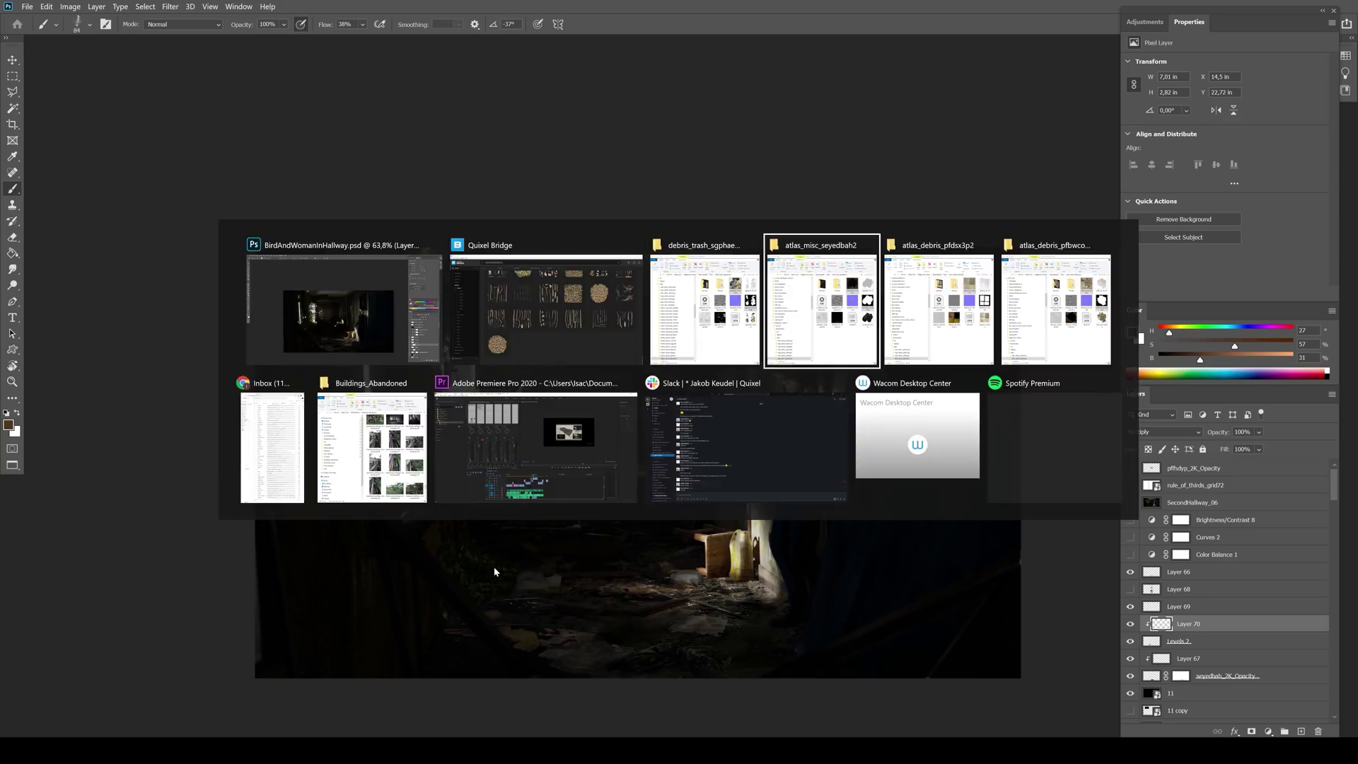
{"action": "scroll", "coordinate": [567, 395], "scroll_direction": "up", "scroll_amount": 15}
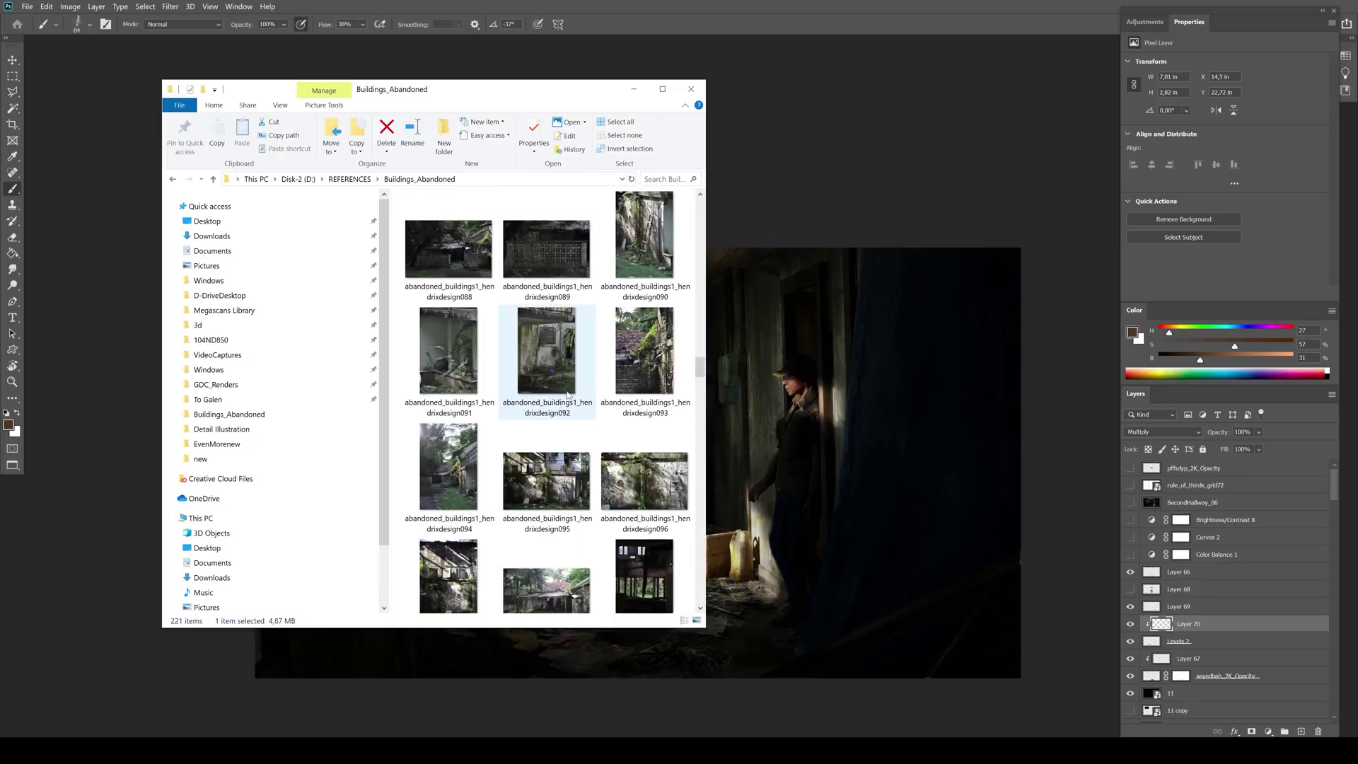
{"action": "left_click_drag", "start_coordinate": [546, 340], "coordinate": [808, 440]}
{"action": "left_click_drag", "start_coordinate": [714, 347], "coordinate": [757, 282]}
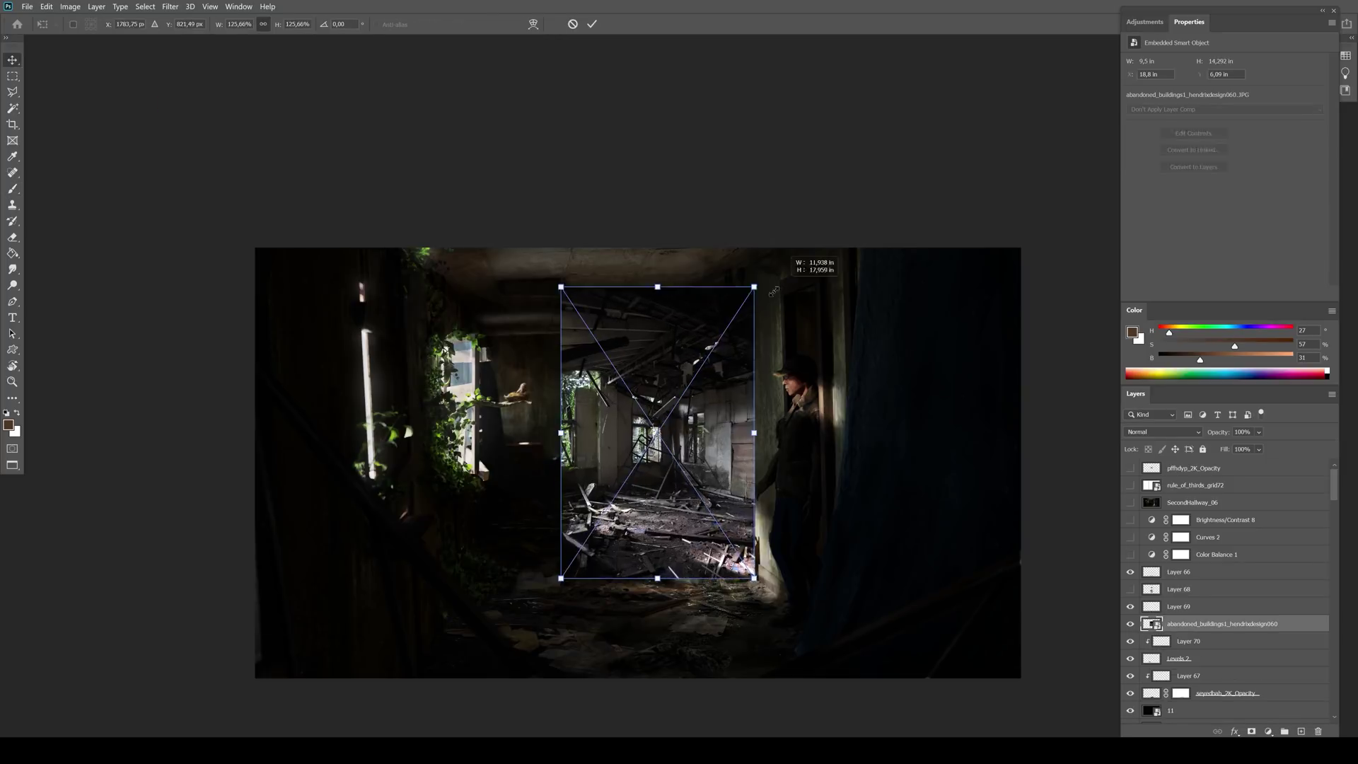
{"action": "left_click_drag", "start_coordinate": [658, 453], "coordinate": [637, 481]}
{"action": "key", "text": "Return"}
- Lasso a floor area of the photo onto its own layer and hide the reference photo
{"action": "key", "text": "ctrl+]"}
{"action": "key", "text": "l"}
{"action": "key", "text": "ctrl+j"}
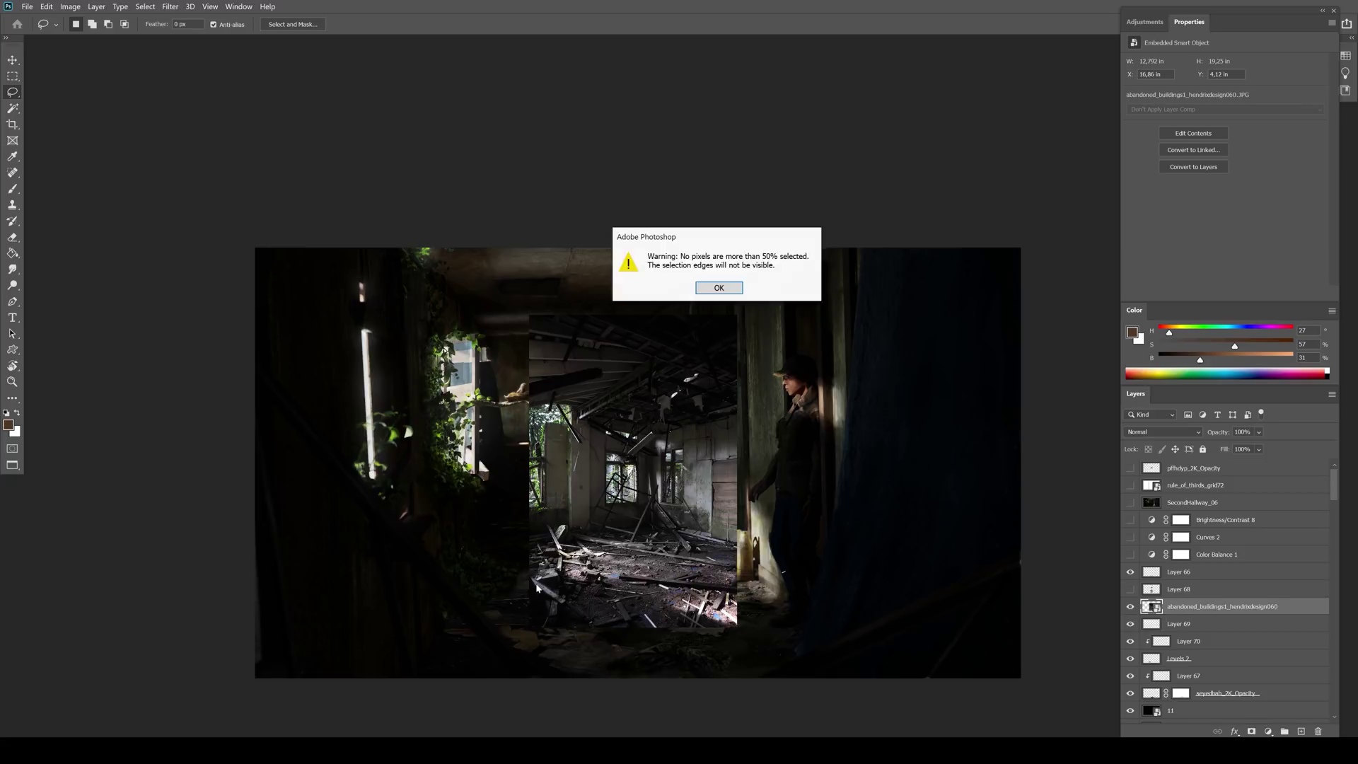
{"action": "key", "text": "Return"}
{"action": "key", "text": "v"}
{"action": "left_click_drag", "start_coordinate": [658, 612], "coordinate": [520, 632]}
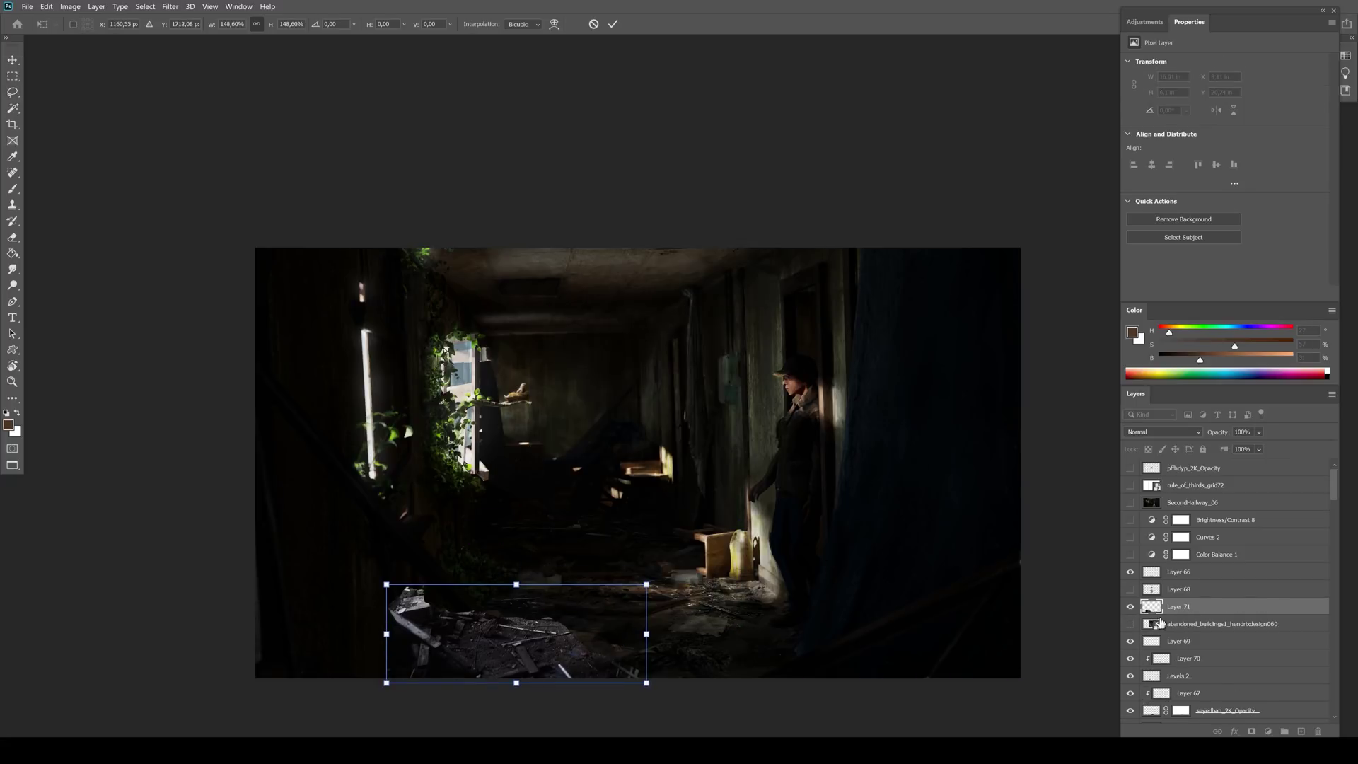
{"action": "left_click_drag", "start_coordinate": [1334, 484], "coordinate": [1336, 539]}
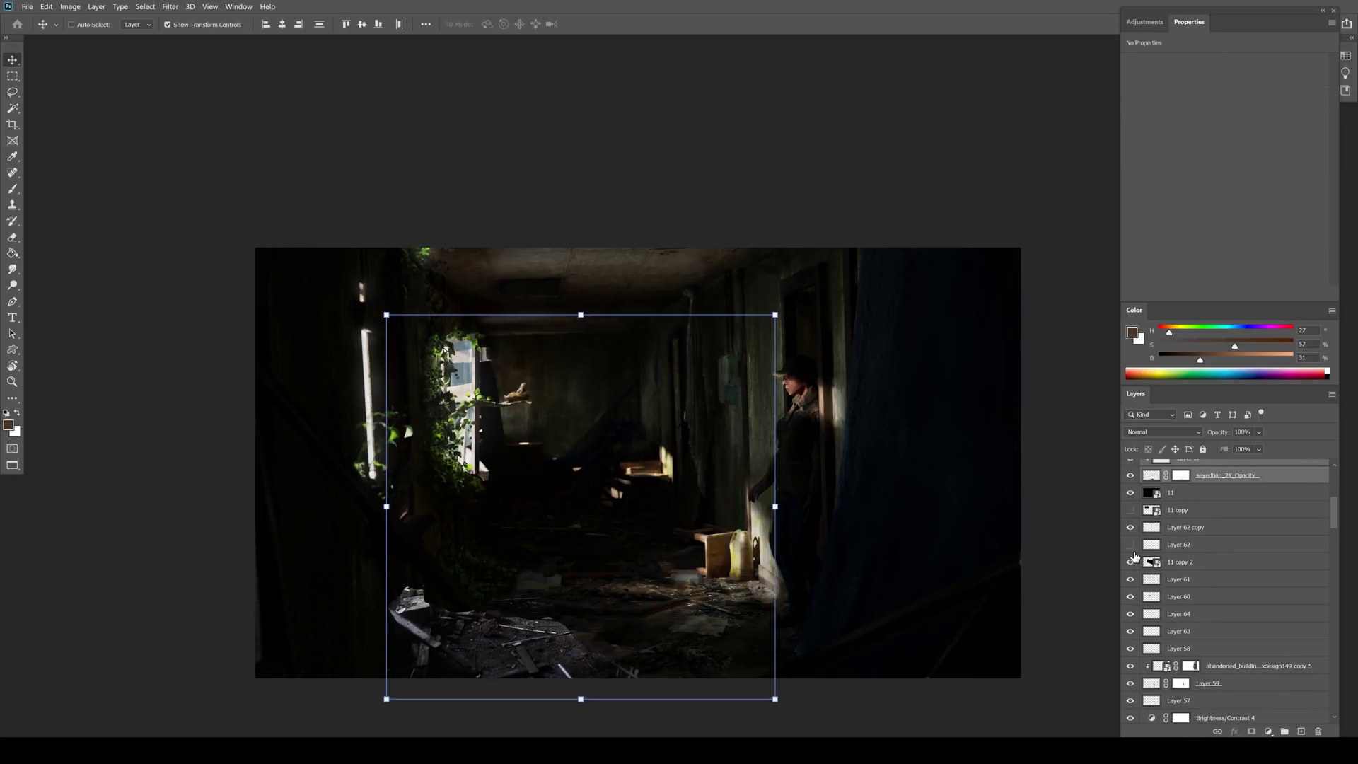
{"action": "left_click_drag", "start_coordinate": [1189, 628], "coordinate": [1217, 524]}
- Distort the floor patch so it sits flat in the lower-left floor's perspective
{"action": "key", "text": "ctrl+t"}
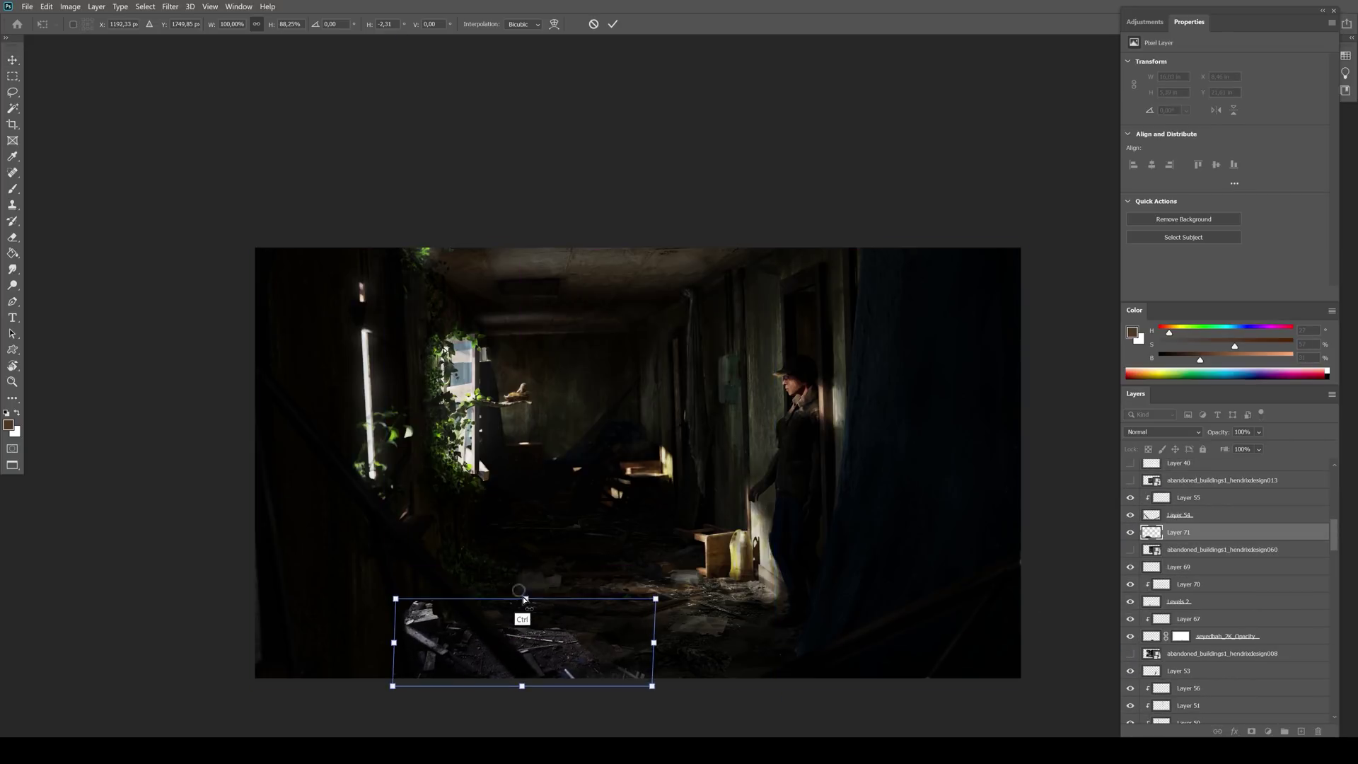
{"action": "mouse_move", "coordinate": [394, 673]}
{"action": "left_mouse_down", "text": "ctrl"}
{"action": "mouse_move", "coordinate": [390, 693]}
{"action": "mouse_move", "coordinate": [377, 687]}
{"action": "left_mouse_up", "text": "ctrl"}
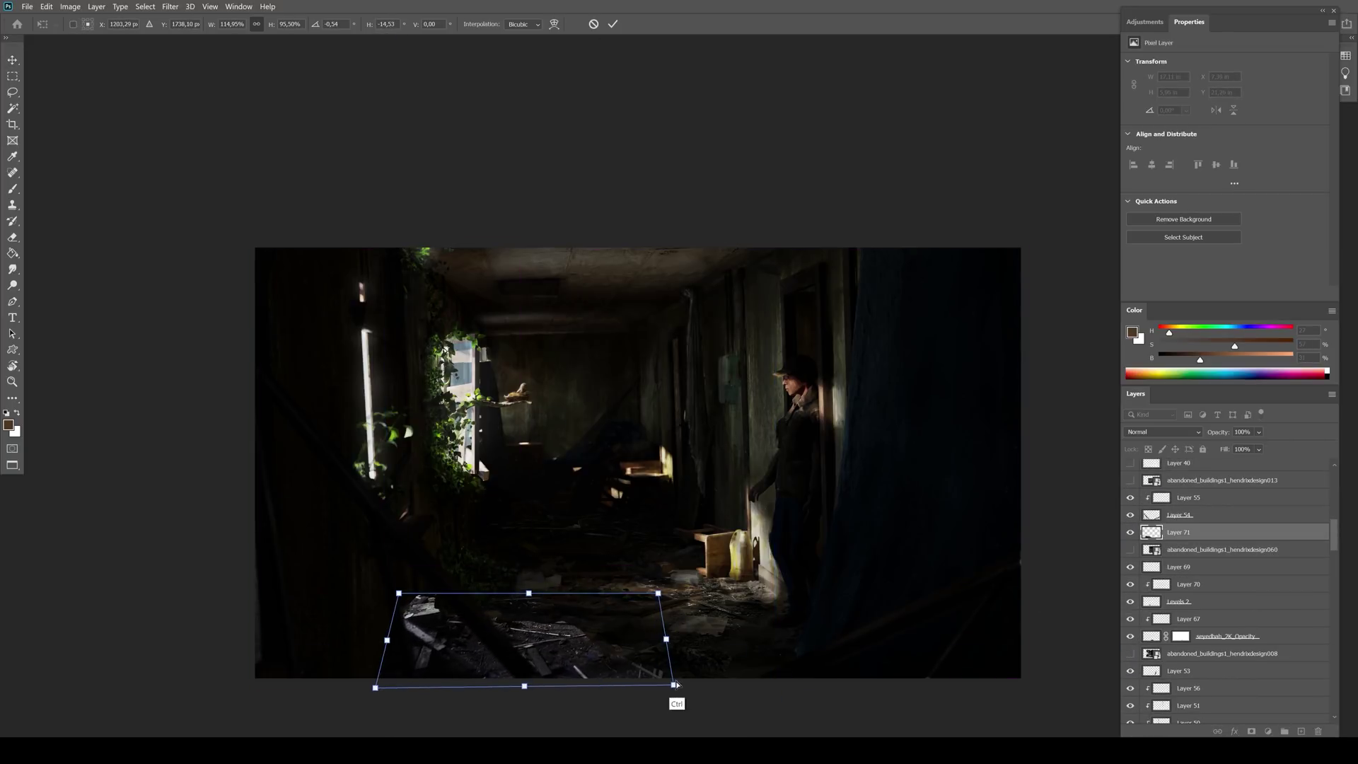
{"action": "left_click_drag", "start_coordinate": [400, 593], "coordinate": [378, 595], "text": "ctrl"}
{"action": "key", "text": "Return"}
- Darken the patch with clipped Curves, move it below the debris, and mask it
{"action": "left_click_drag", "start_coordinate": [1316, 94], "coordinate": [1320, 176]}
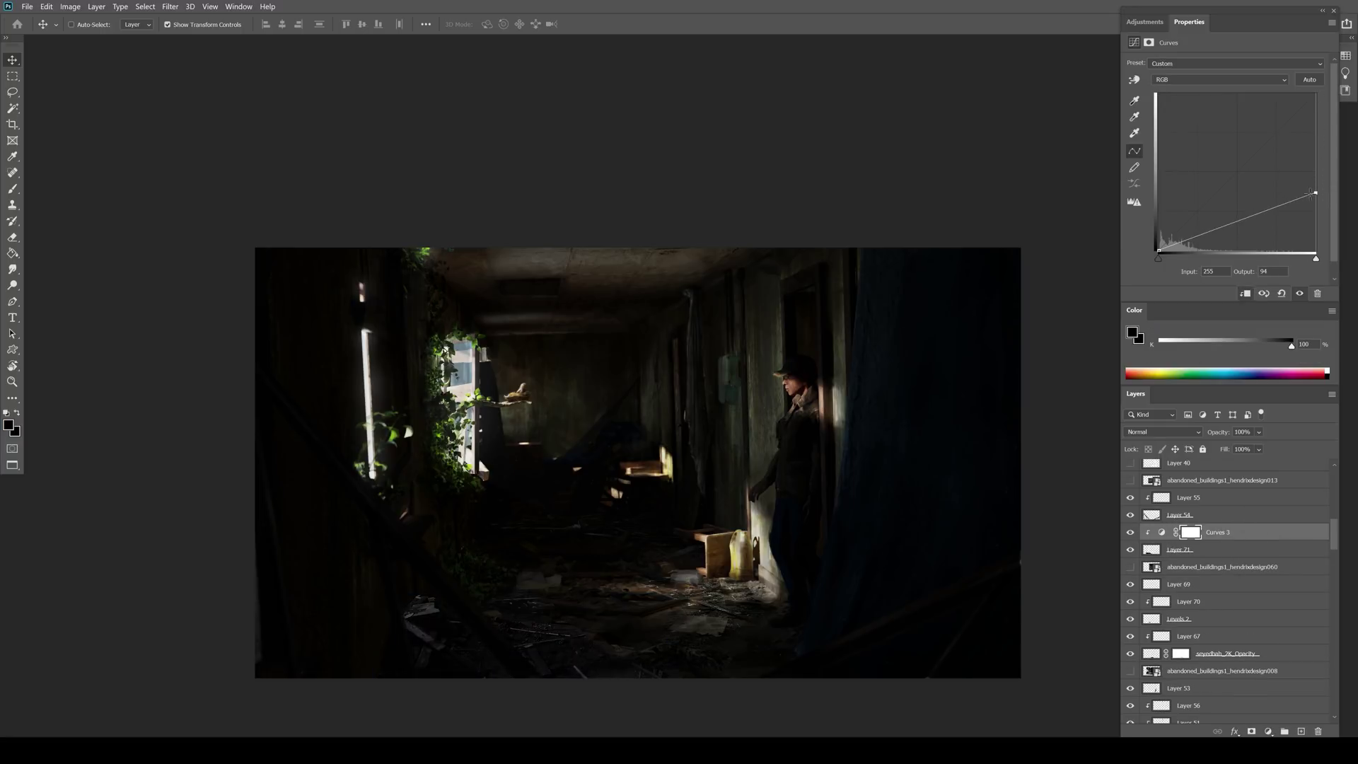
{"action": "left_click_drag", "start_coordinate": [477, 456], "coordinate": [537, 499]}
{"action": "left_click", "coordinate": [1224, 550], "text": "shift"}
{"action": "left_click_drag", "start_coordinate": [1224, 550], "coordinate": [1224, 662]}
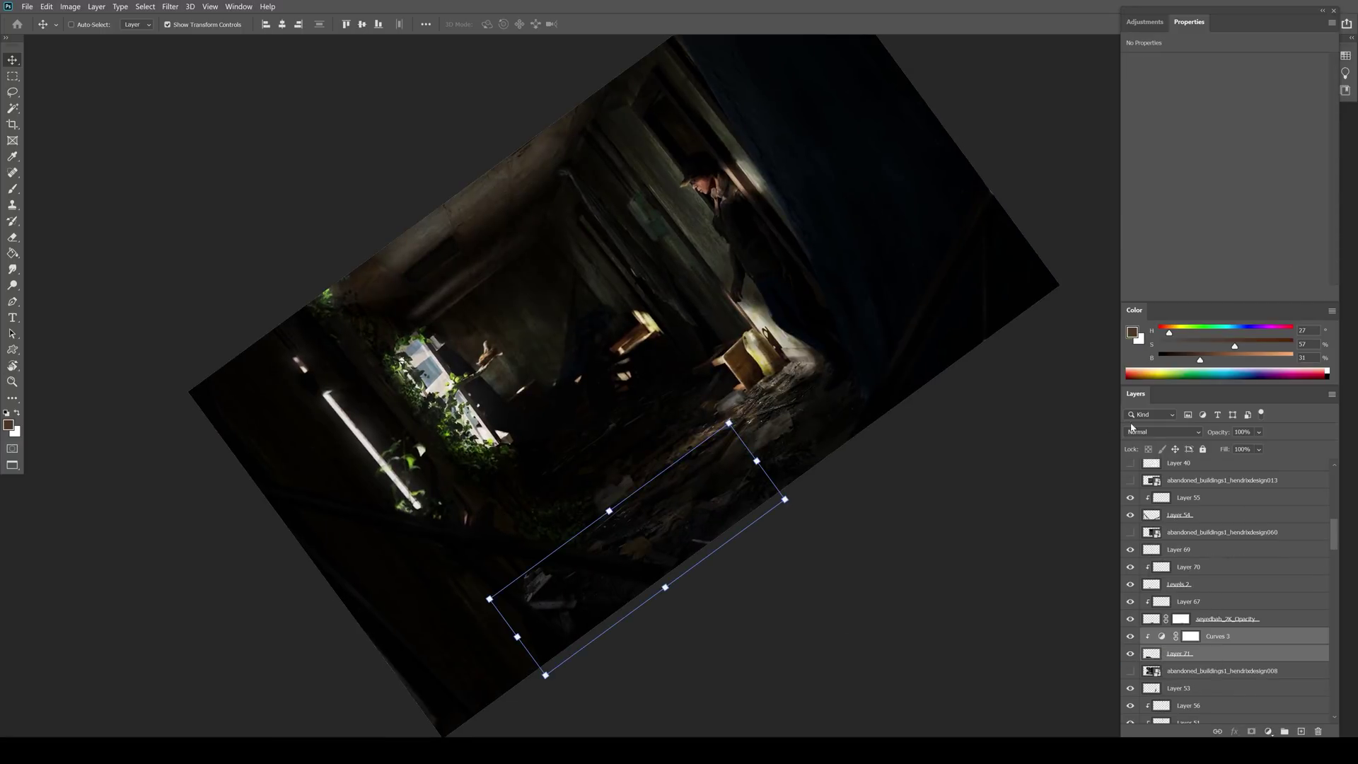
{"action": "key", "text": "ctrl+shift+alt+n"}
{"action": "key", "text": "b"}
{"action": "left_click", "coordinate": [1198, 662], "text": "alt"}
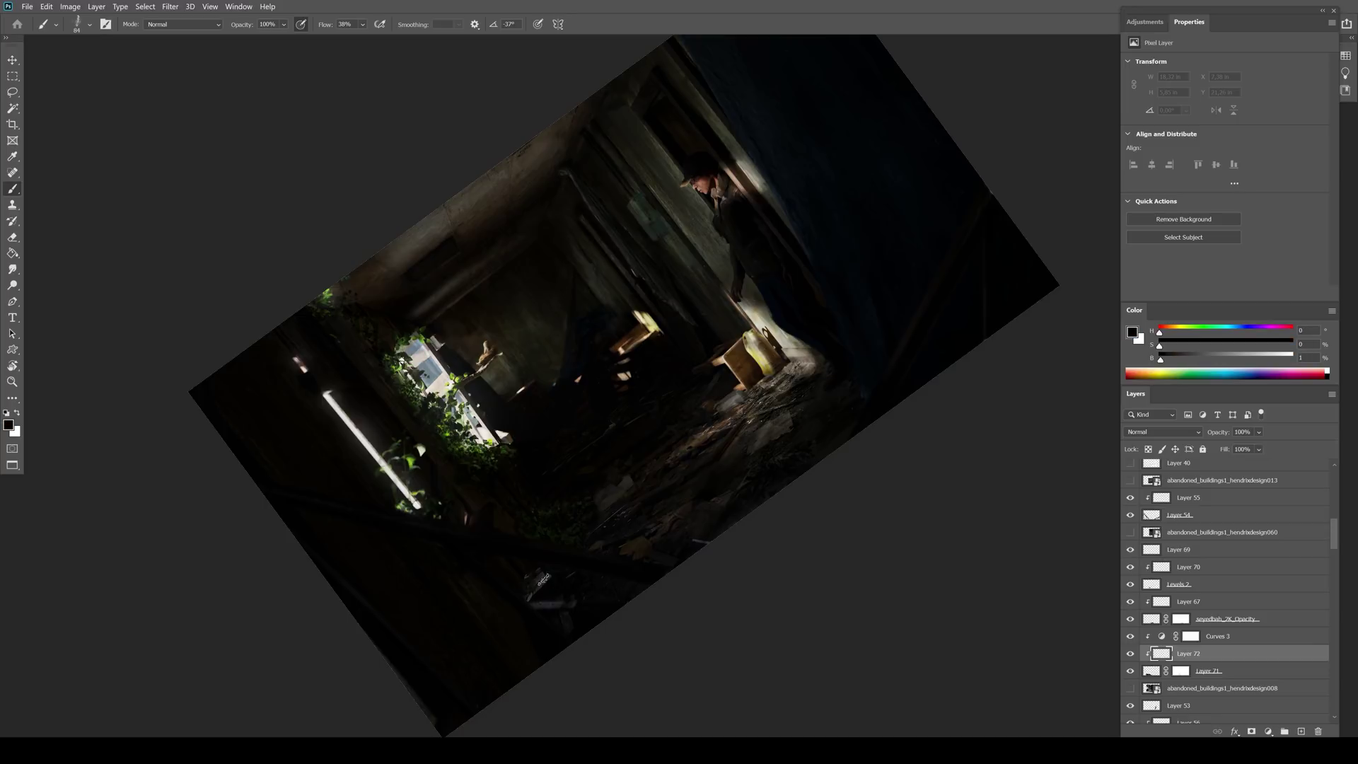